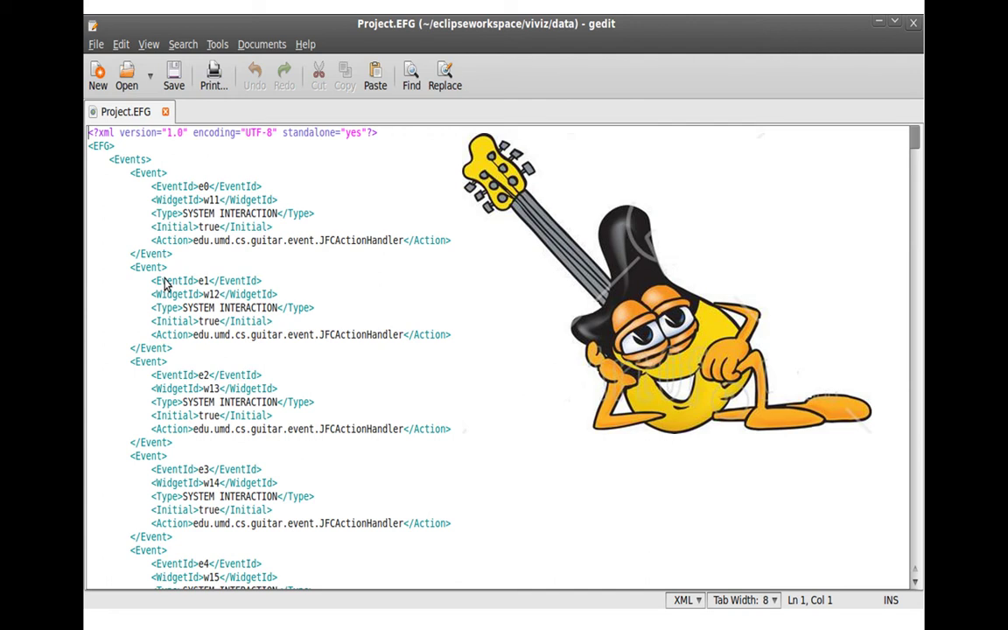
- Look through the event definitions in the Project.EFG file
key(Page_Down)
key(Page_Down)
key(Page_Down)
key(Page_Down)
key(Page_Down)
key(Page_Down)
key(Page_Down)
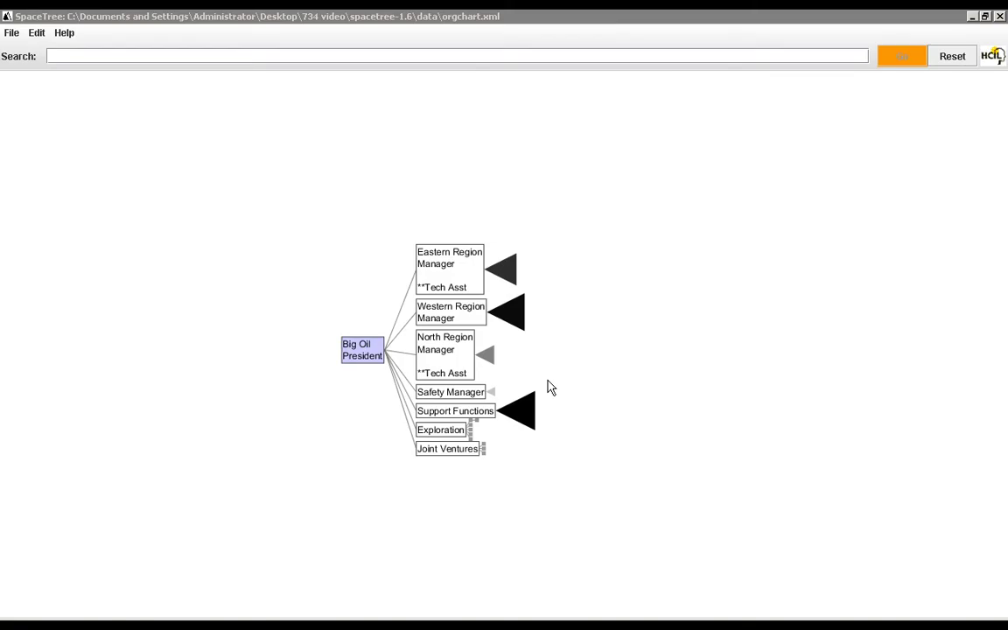
- In SpaceTree, expand North Region Manager and its Valley Bay Supervisor branch, and return to the Big Oil President's direct reports
click(443, 359)
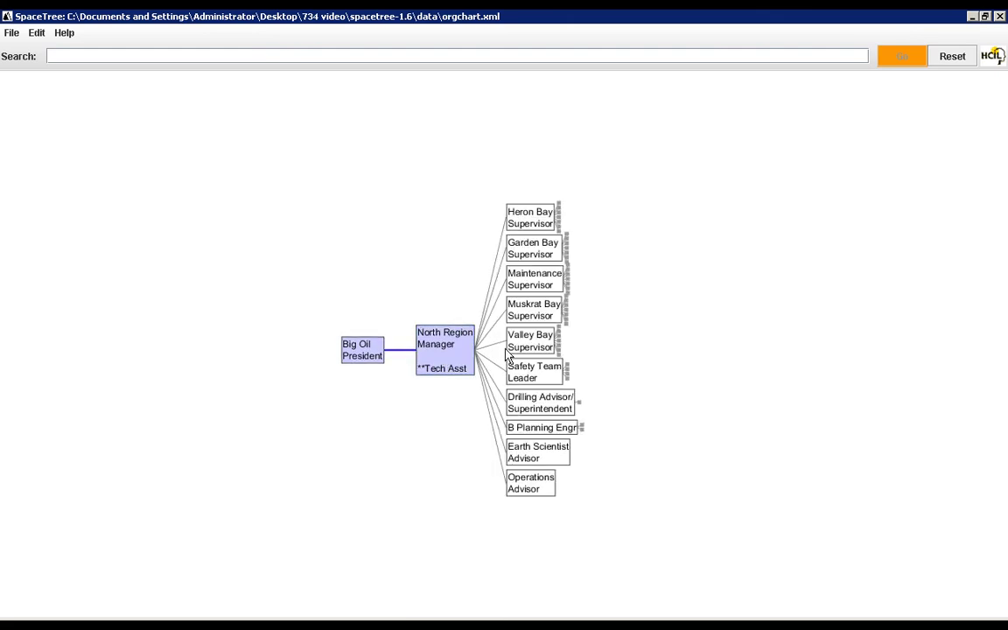
click(509, 352)
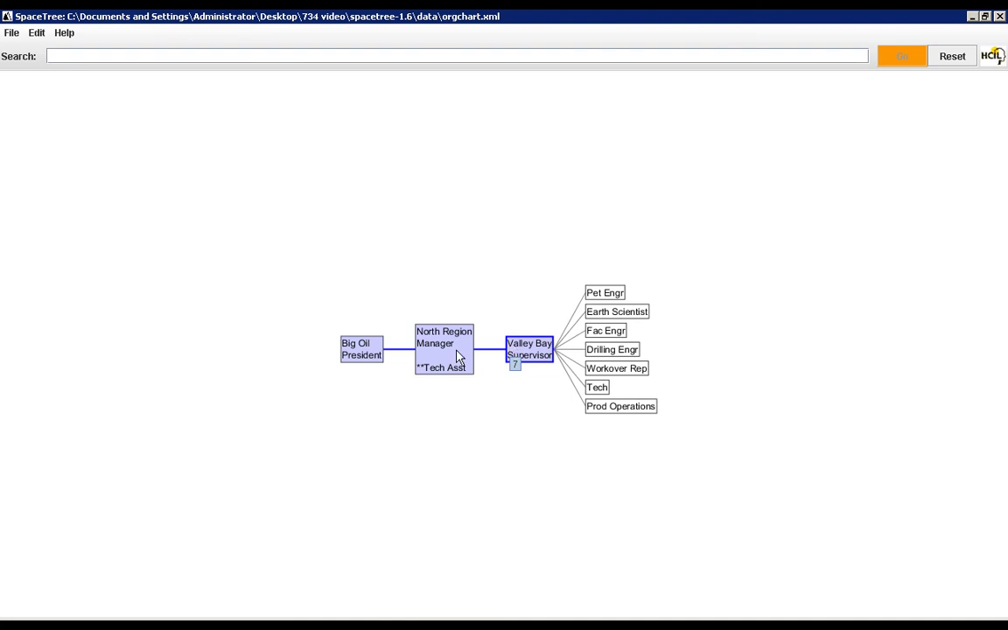
click(377, 352)
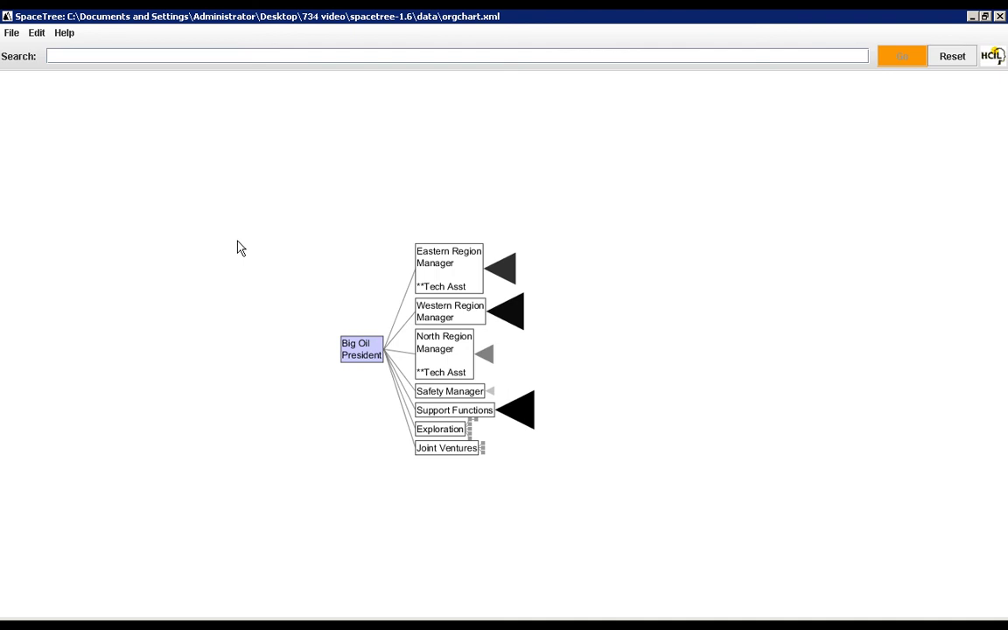
- Search the organization chart for "Big"
click(12, 35)
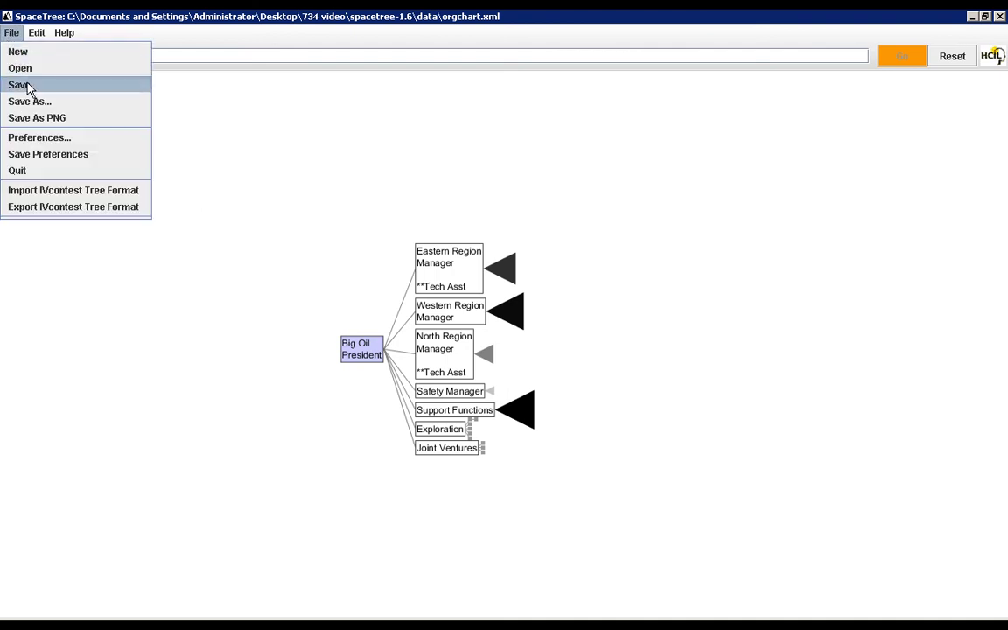
mouse_move(35, 35)
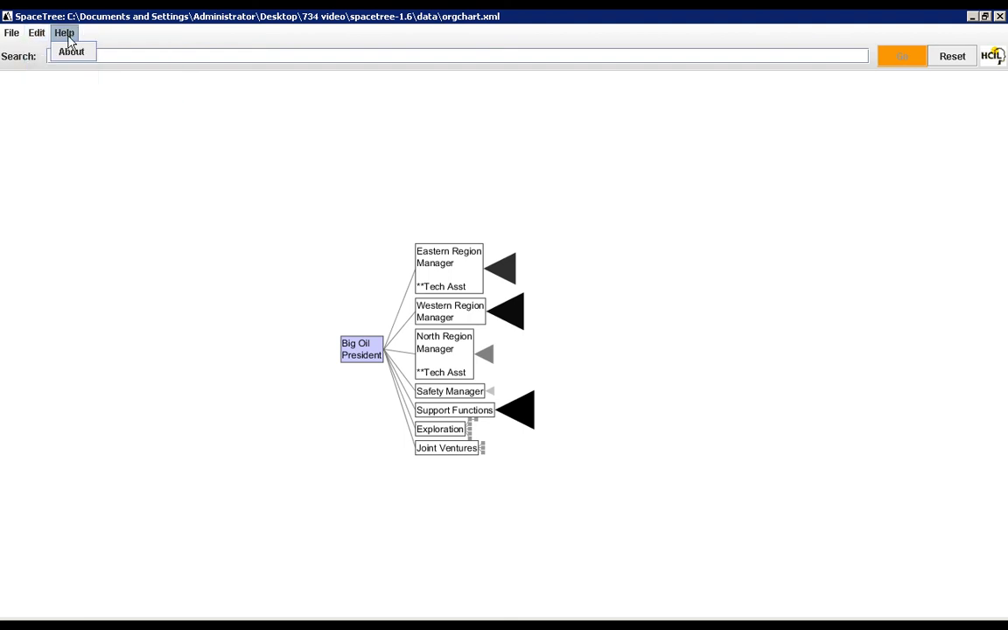
click(125, 55)
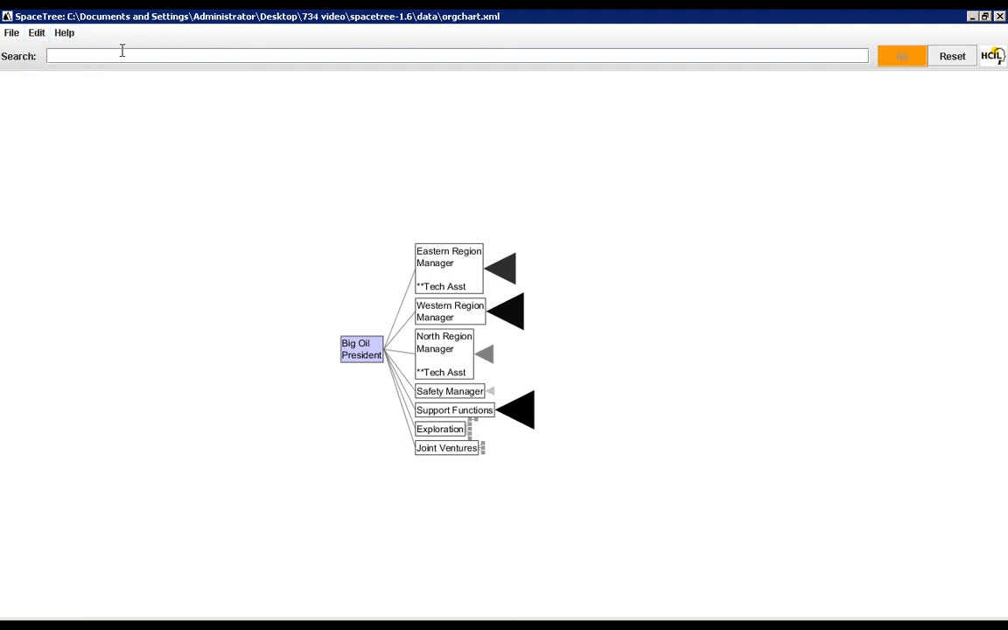
text(Big)
key(Return)
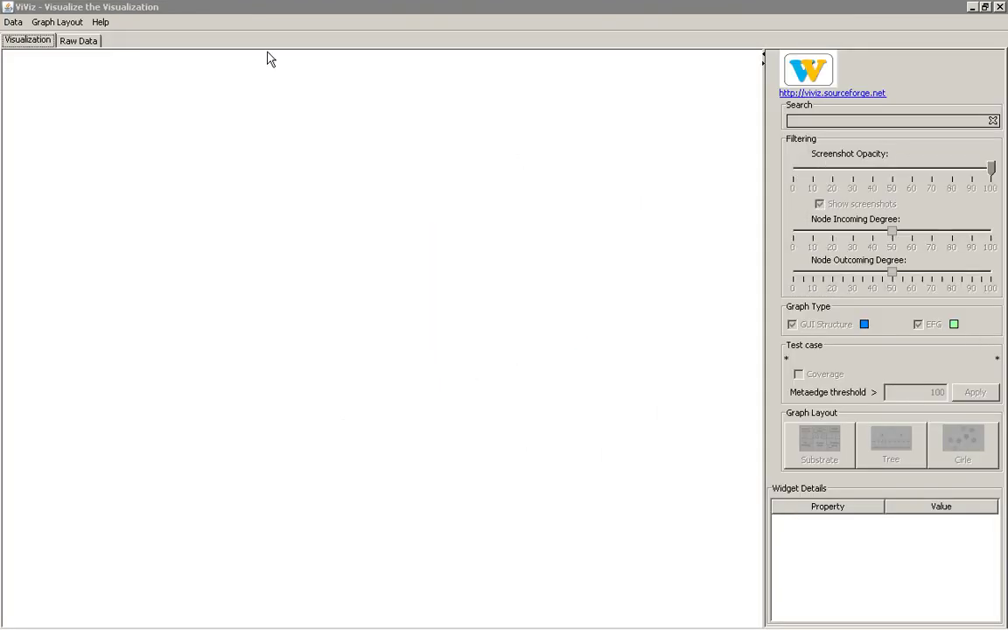
- Switch to ViViz and load the demo data
click(16, 25)
mouse_move(23, 39)
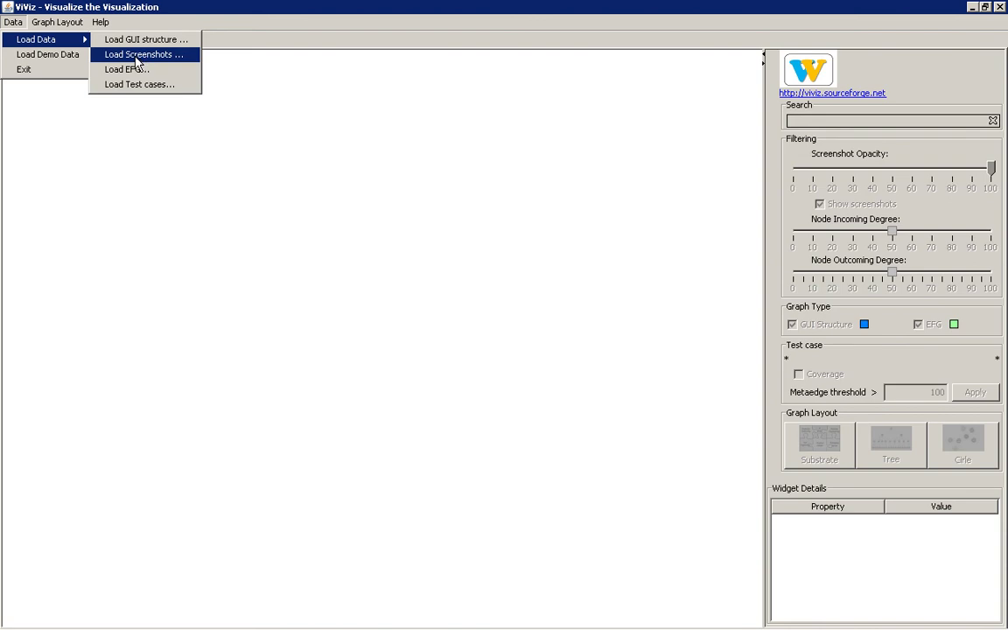
click(65, 59)
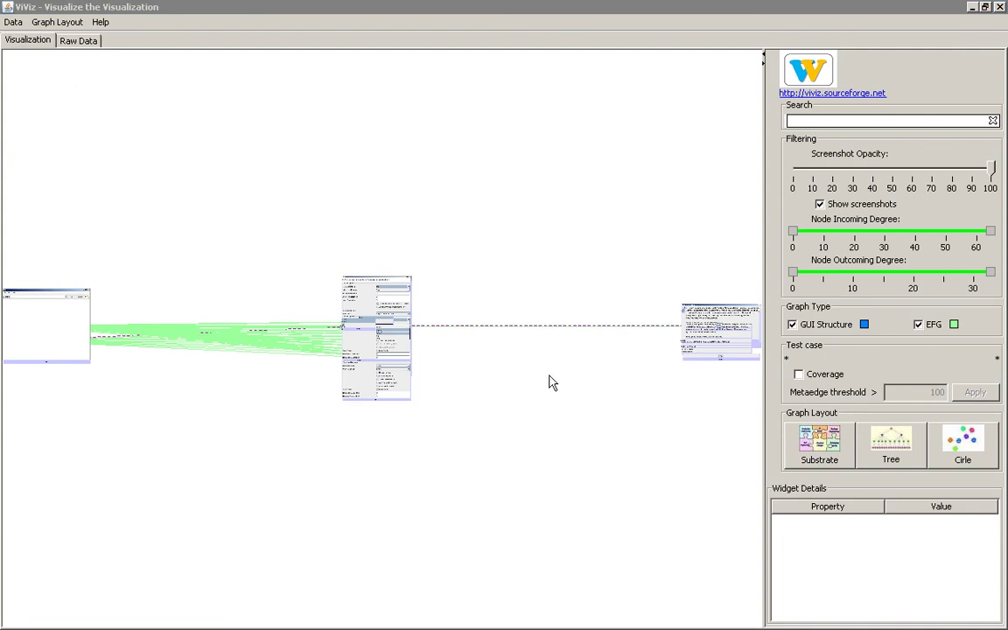
- Open the raw data and look through both the GUI structure XML and the EFG XML
click(79, 41)
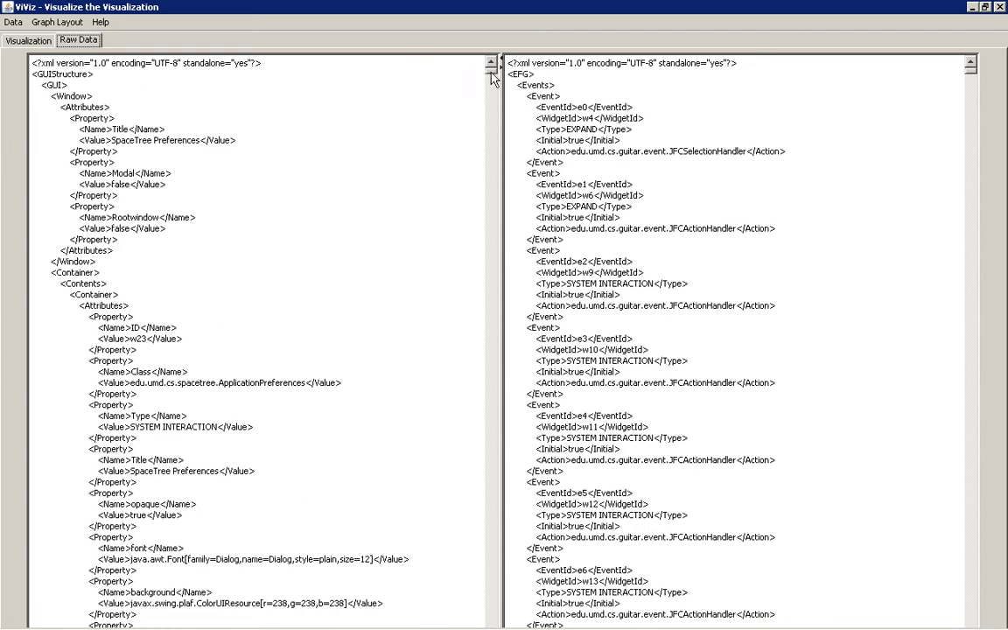
drag(491, 70, 491, 467)
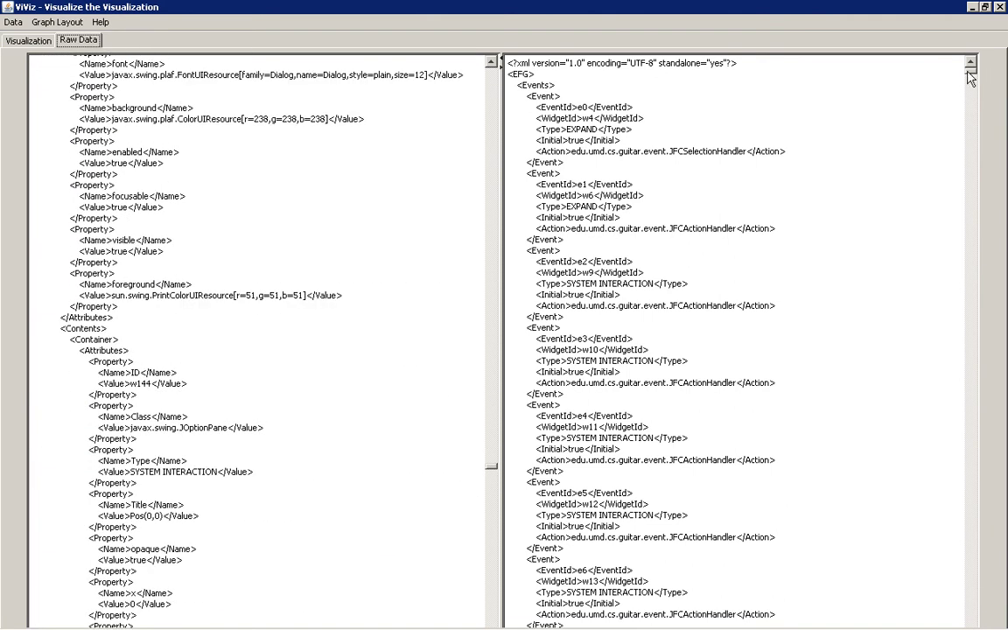
drag(971, 70, 963, 462)
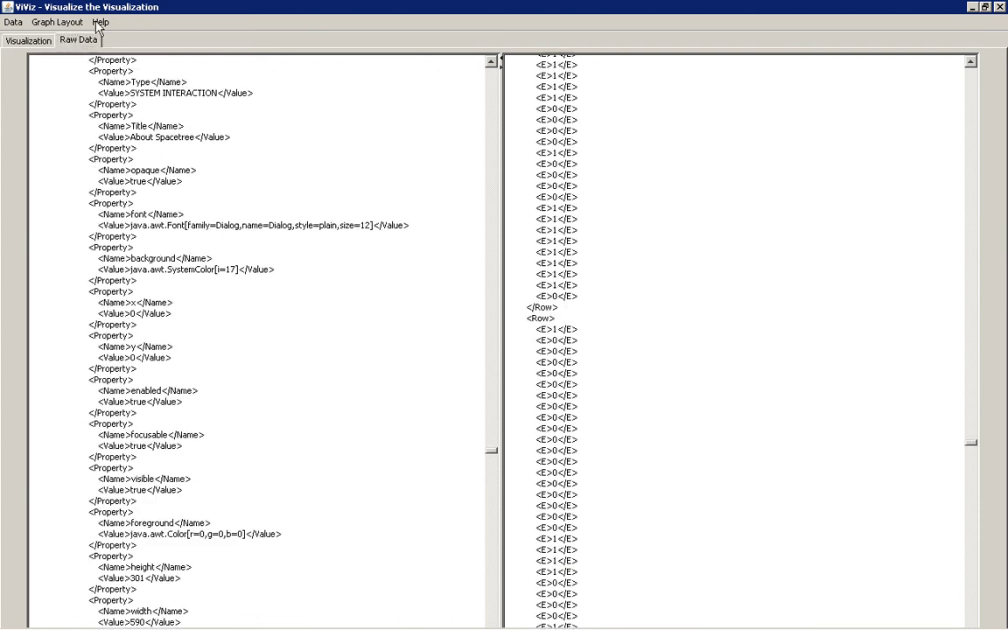
- Return to the graph visualization and apply the Substrate layout
click(31, 43)
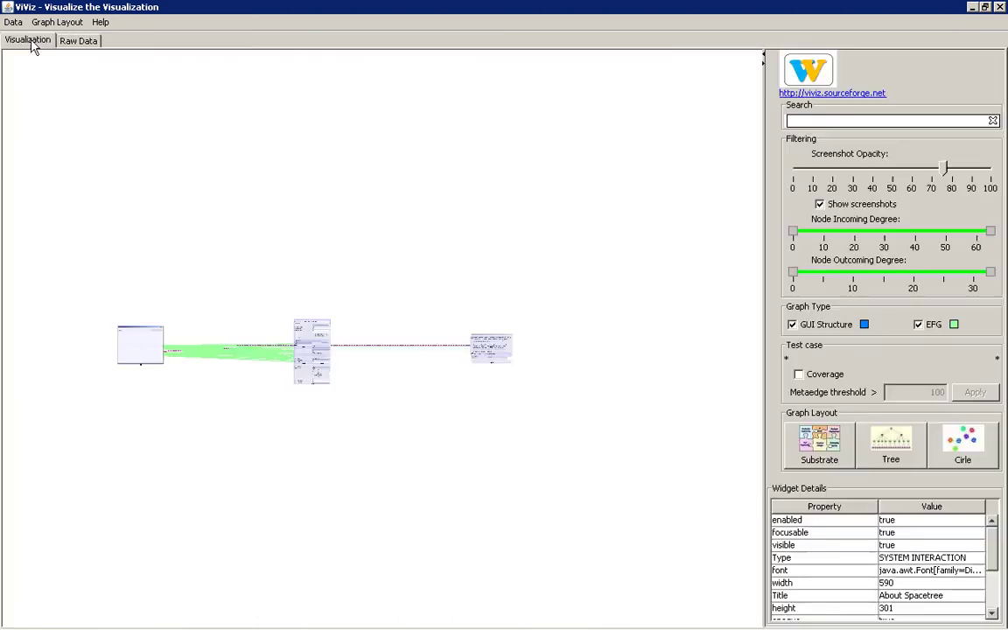
click(807, 440)
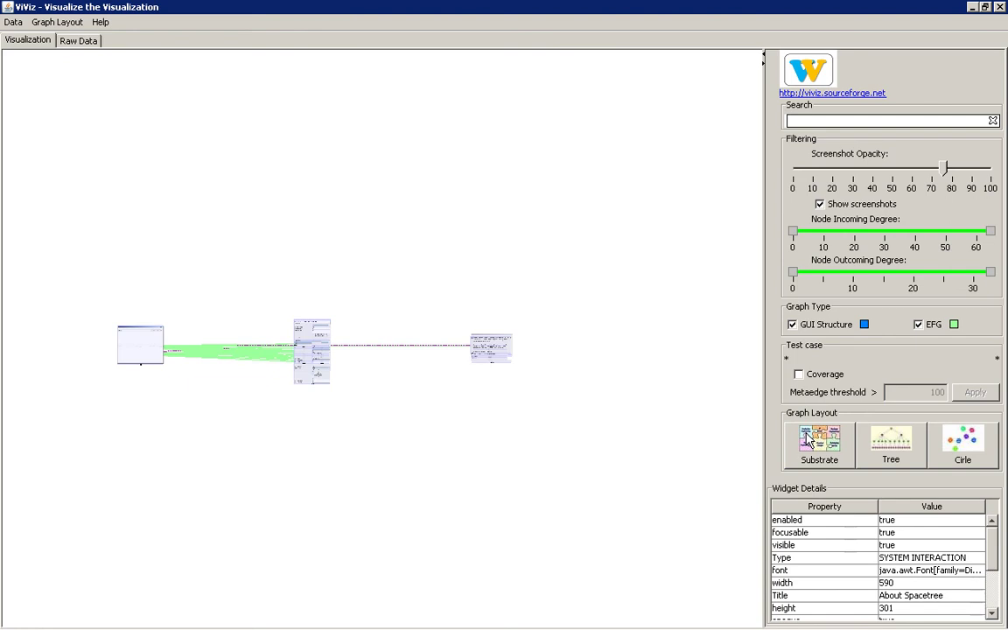
click(805, 441)
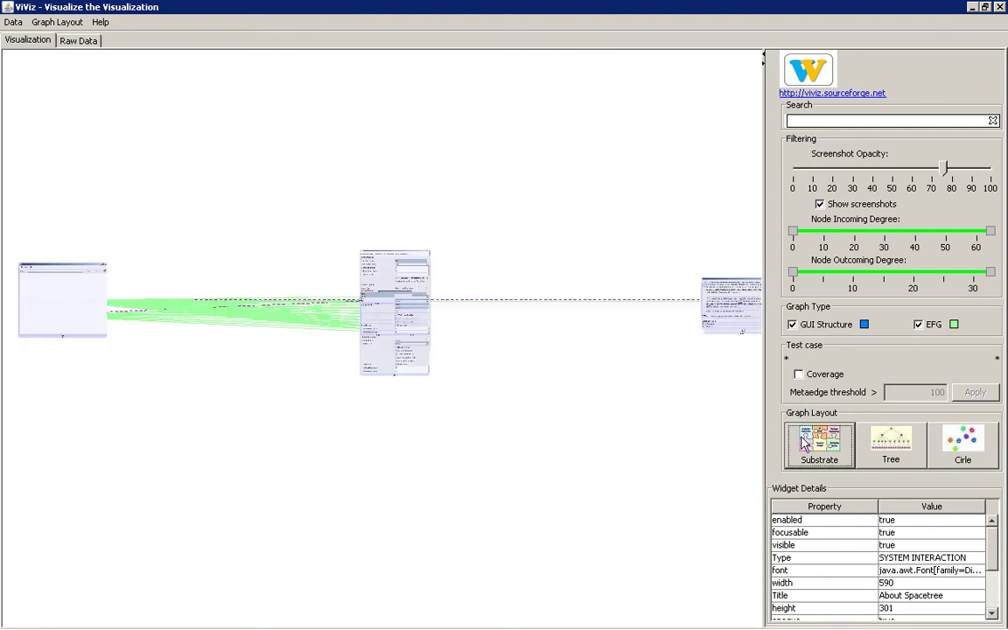
- View the graph in the Tree and Circle layouts, and switch back to the Substrate layout
click(869, 452)
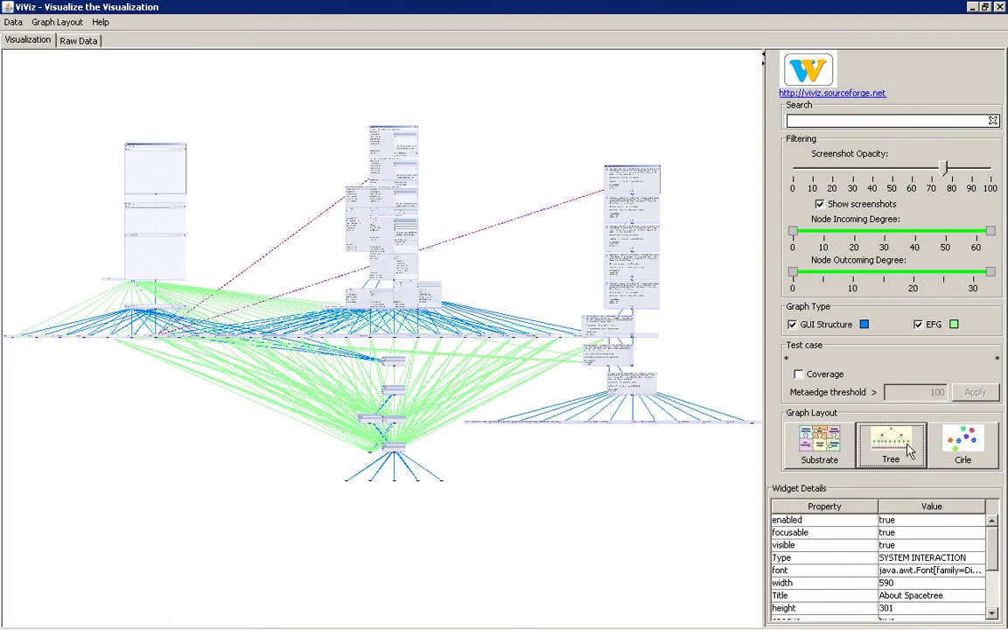
click(947, 451)
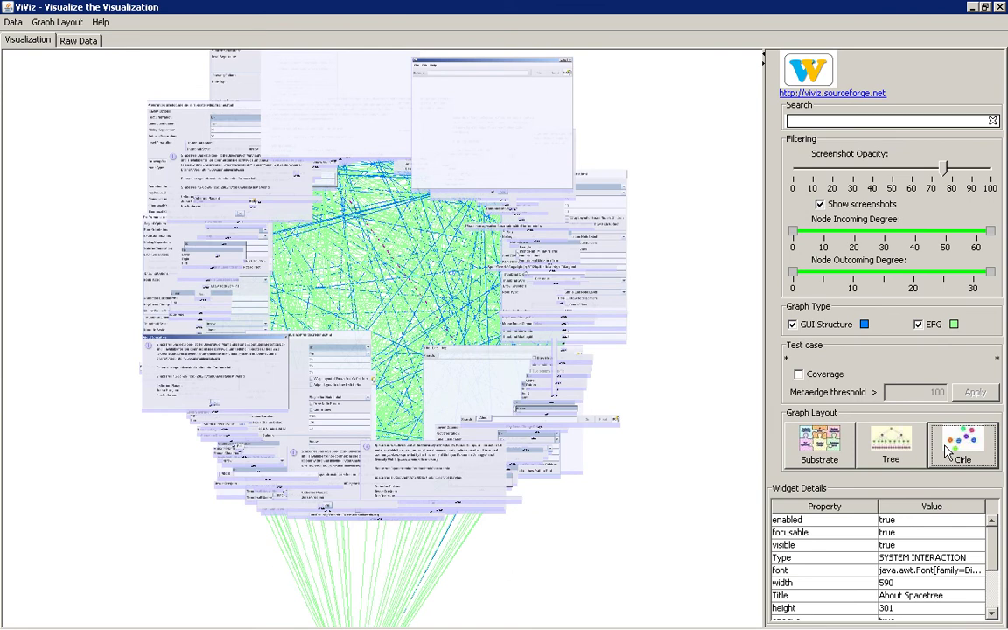
click(835, 442)
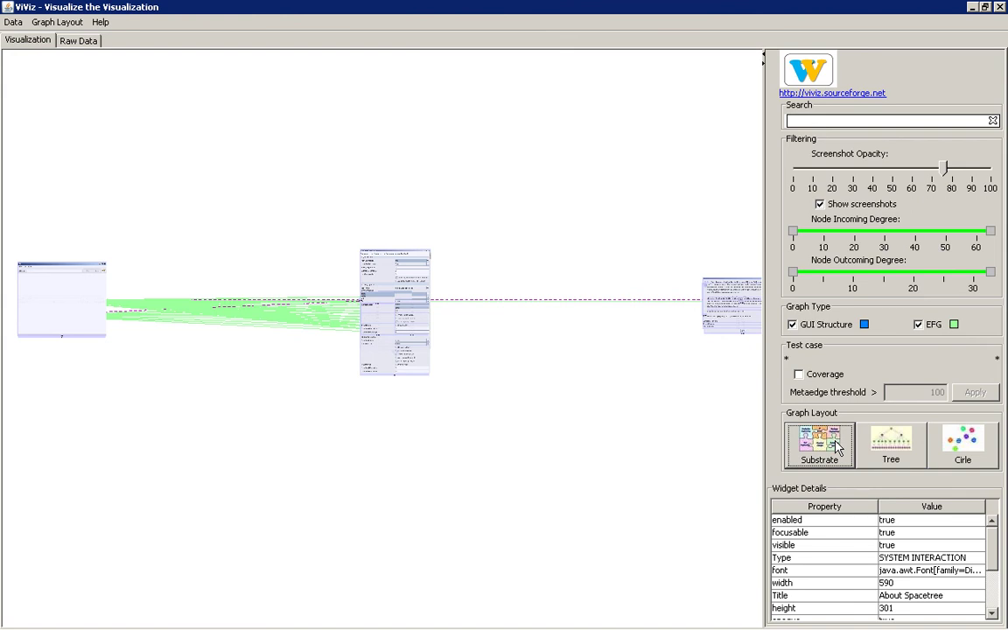
- Set the screenshot opacity to its maximum of 100 and lower it to about 40
click(965, 171)
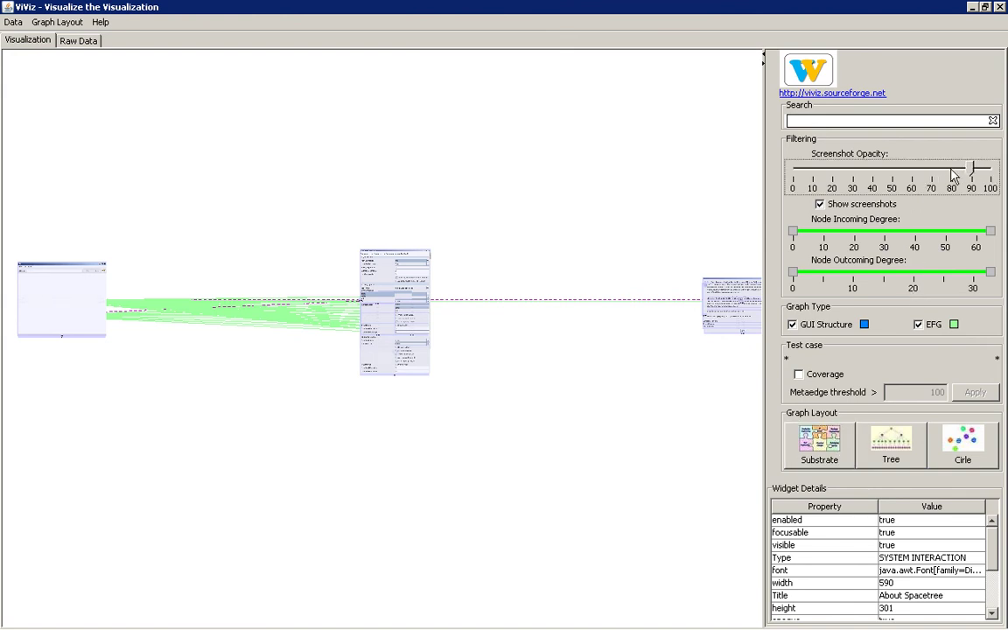
key(End)
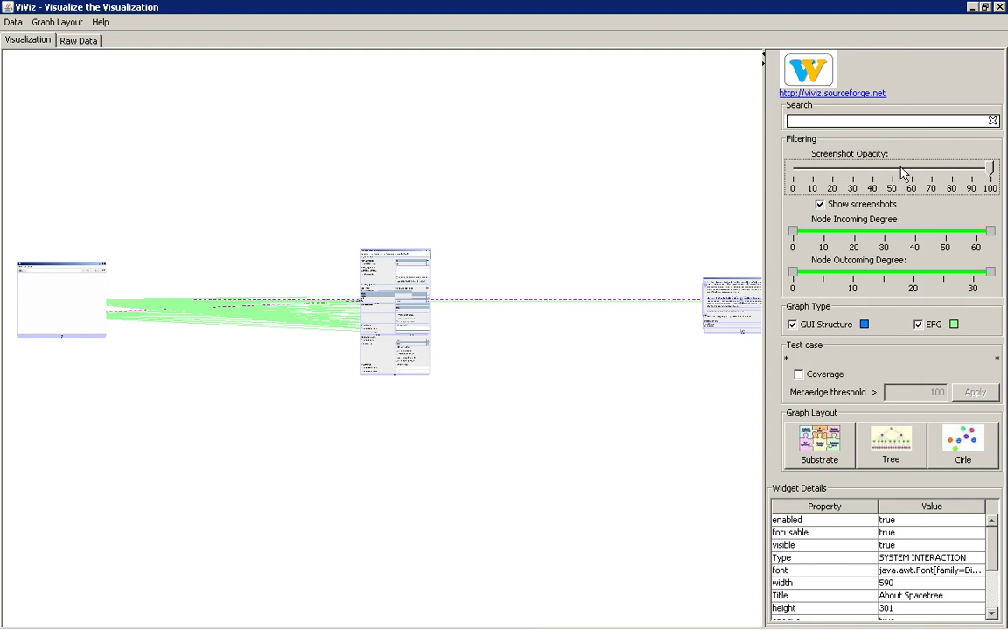
drag(989, 168, 871, 172)
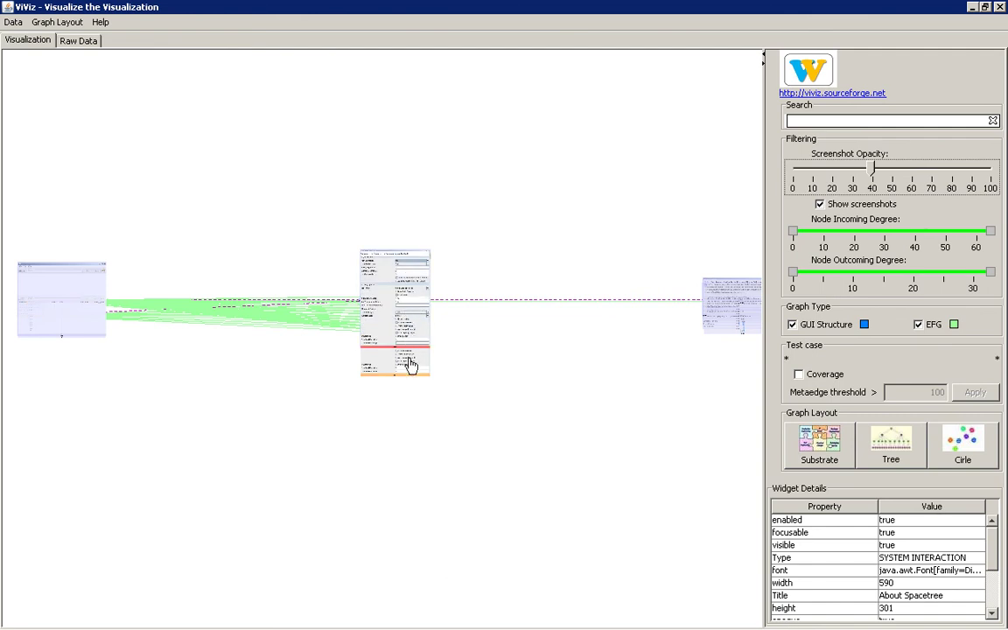
- Toggle the display of screenshots in the graph off and back on to compare both views
click(819, 204)
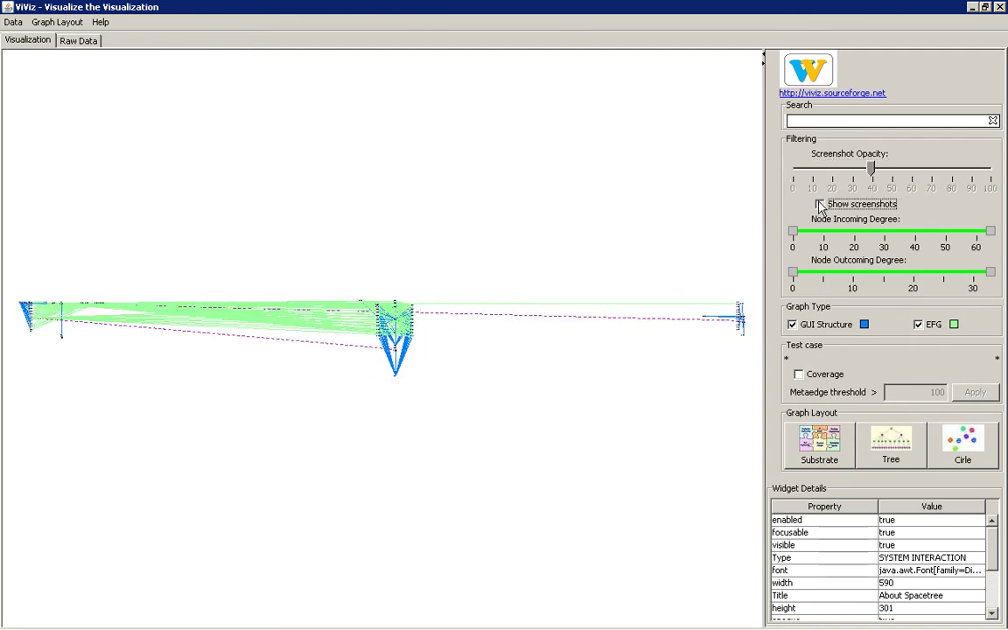
click(819, 205)
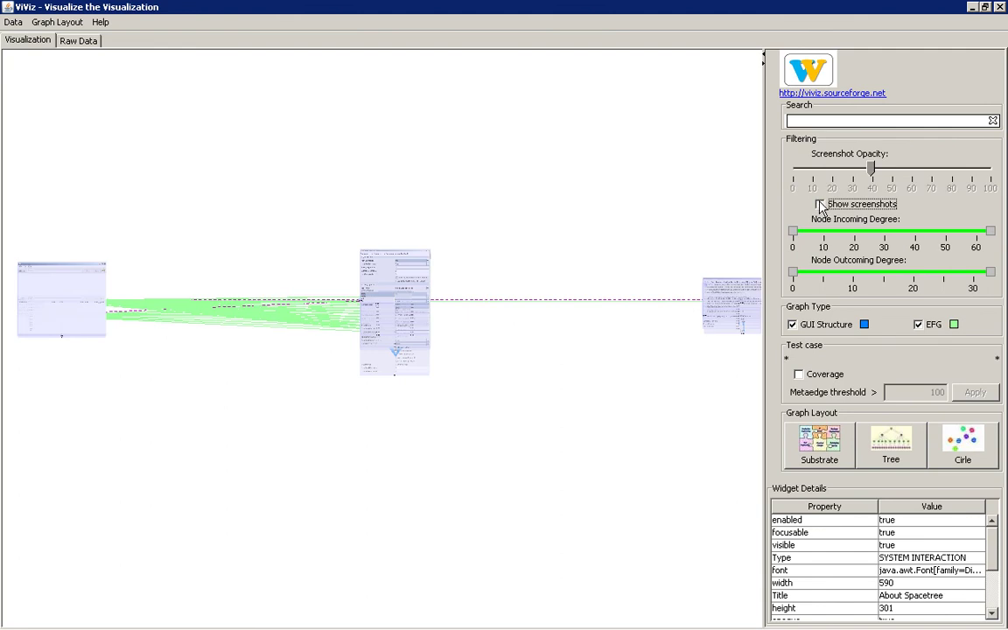
click(820, 206)
click(820, 205)
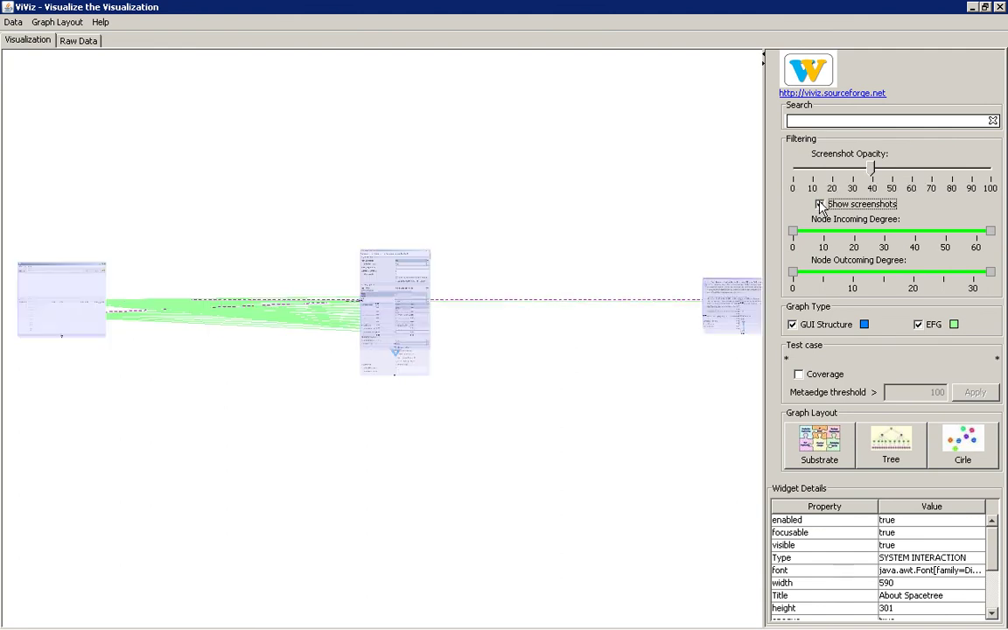
- Search the graph for "About" and zoom in on the highlighted About Spacetree window
click(808, 120)
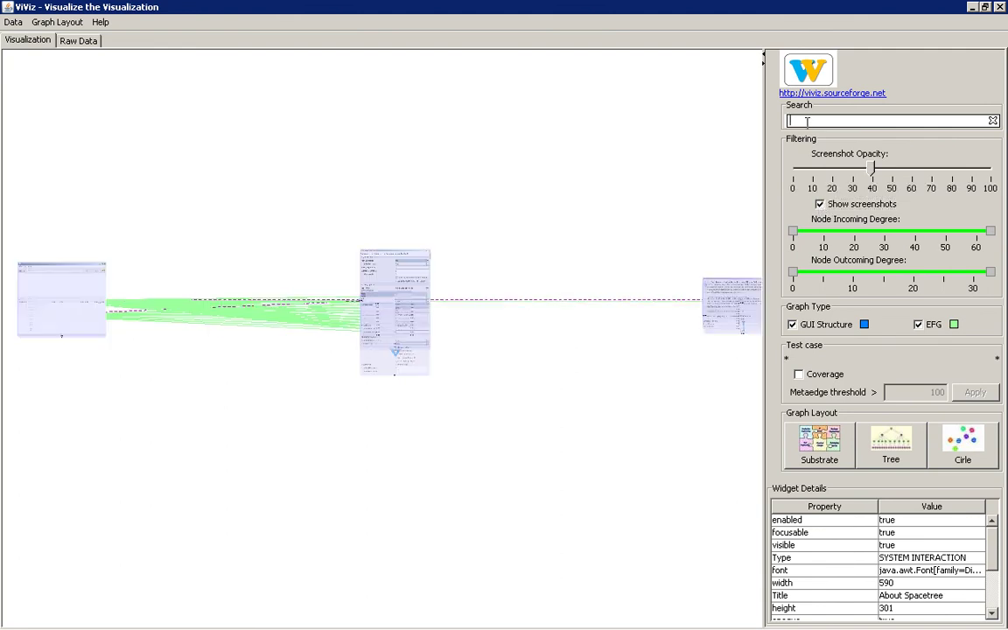
text(About)
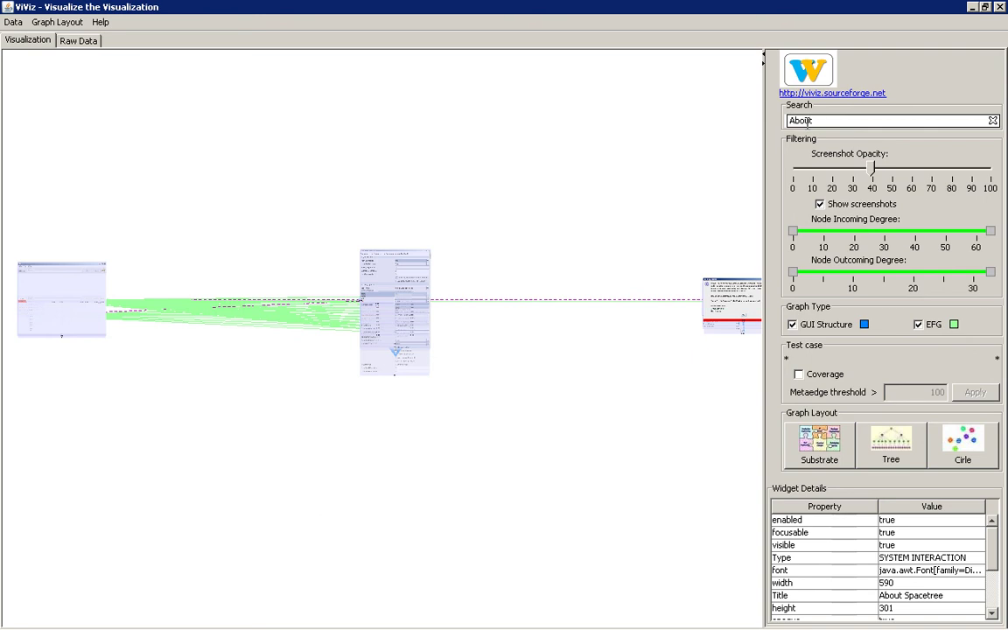
click(717, 308)
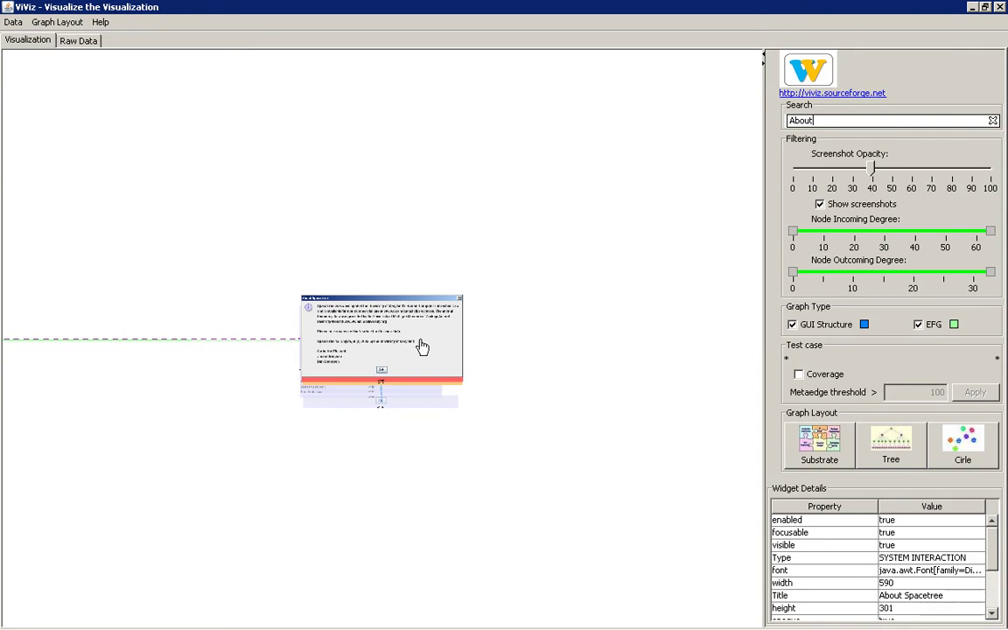
click(422, 345)
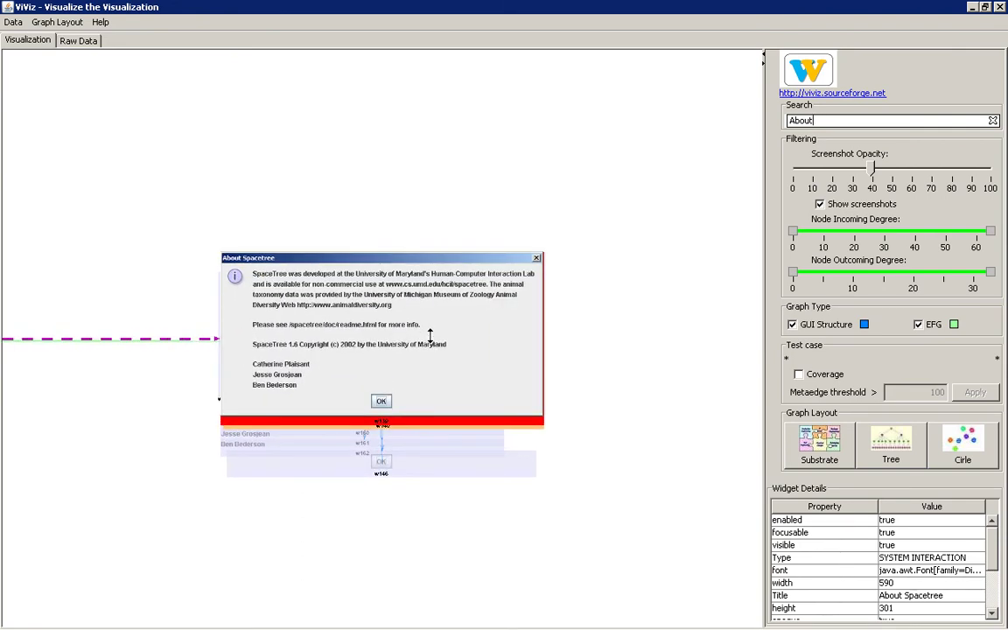
- Bring all three windows back into view and reapply the Substrate layout to the graph
click(436, 333)
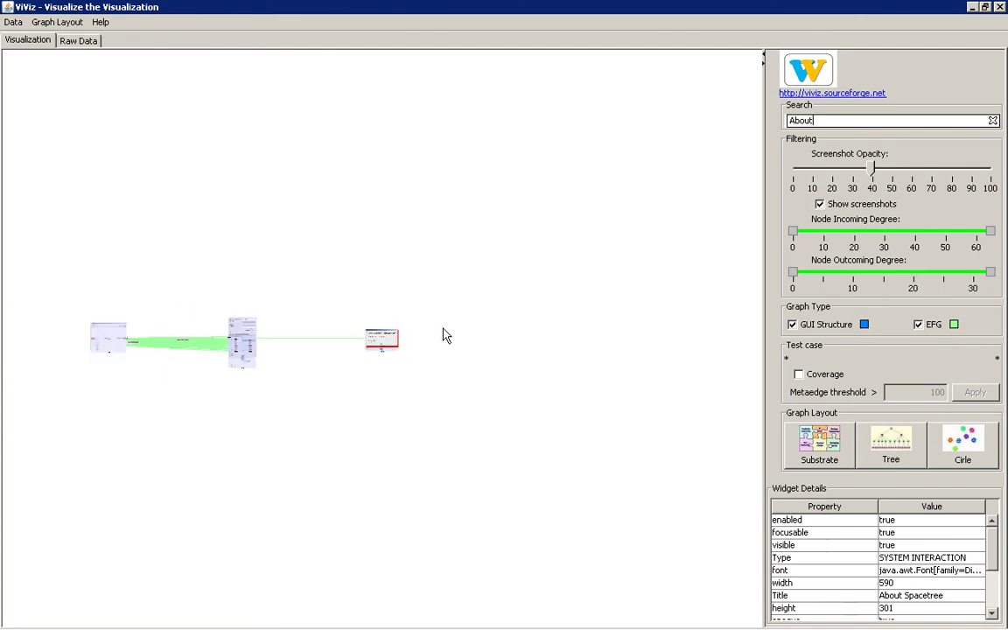
drag(446, 335, 563, 342)
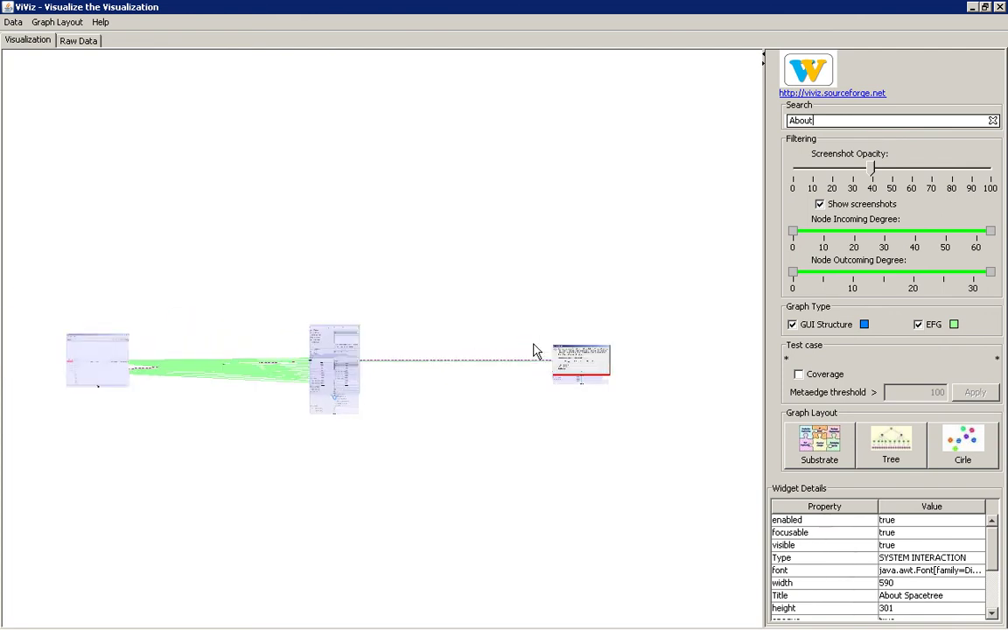
drag(553, 337, 492, 336)
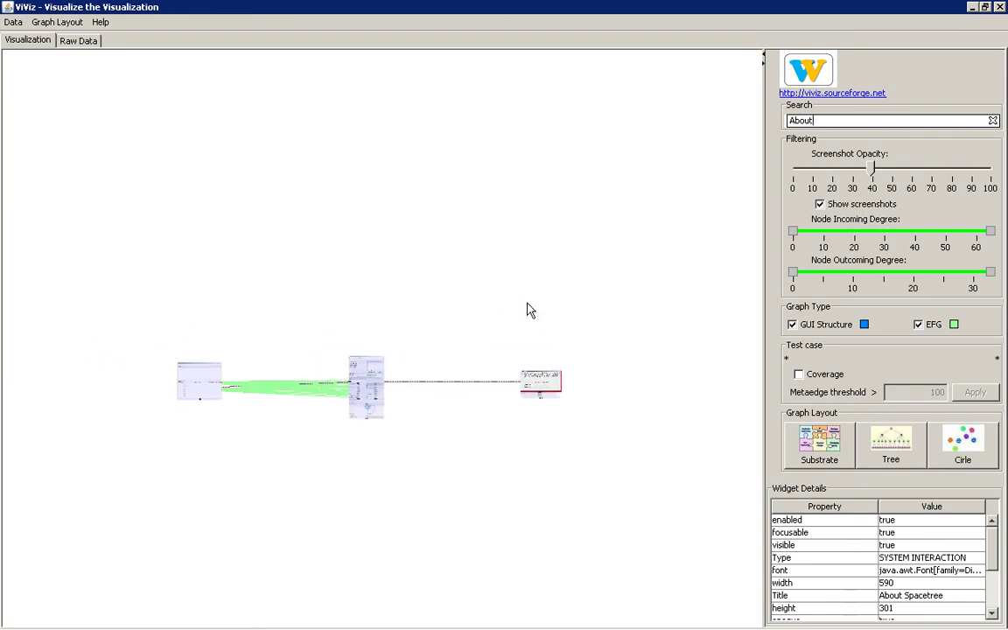
click(809, 443)
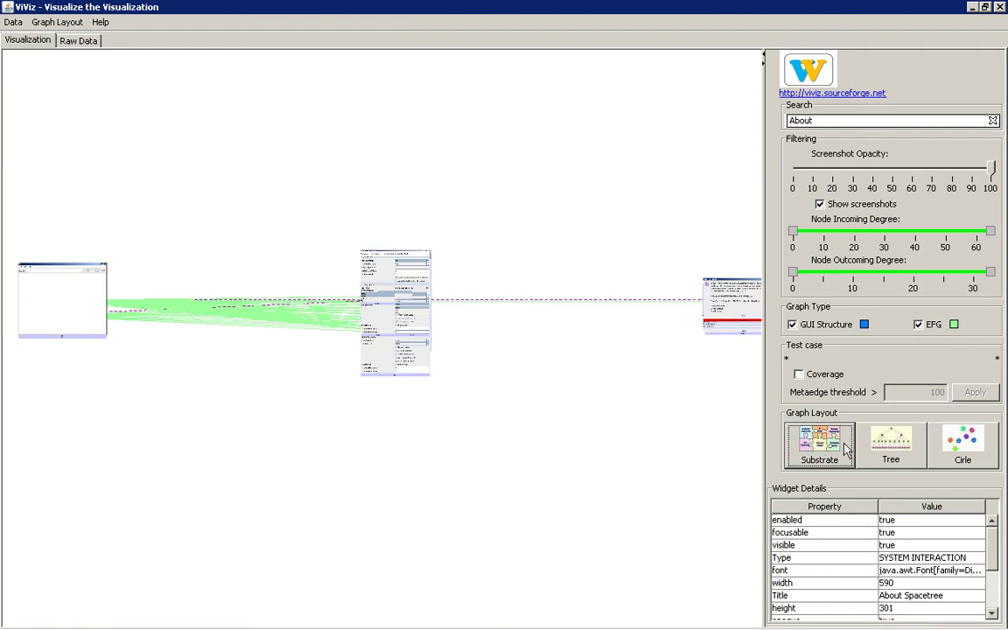
- Switch the graph to the Tree layout and hide the screenshots
click(869, 451)
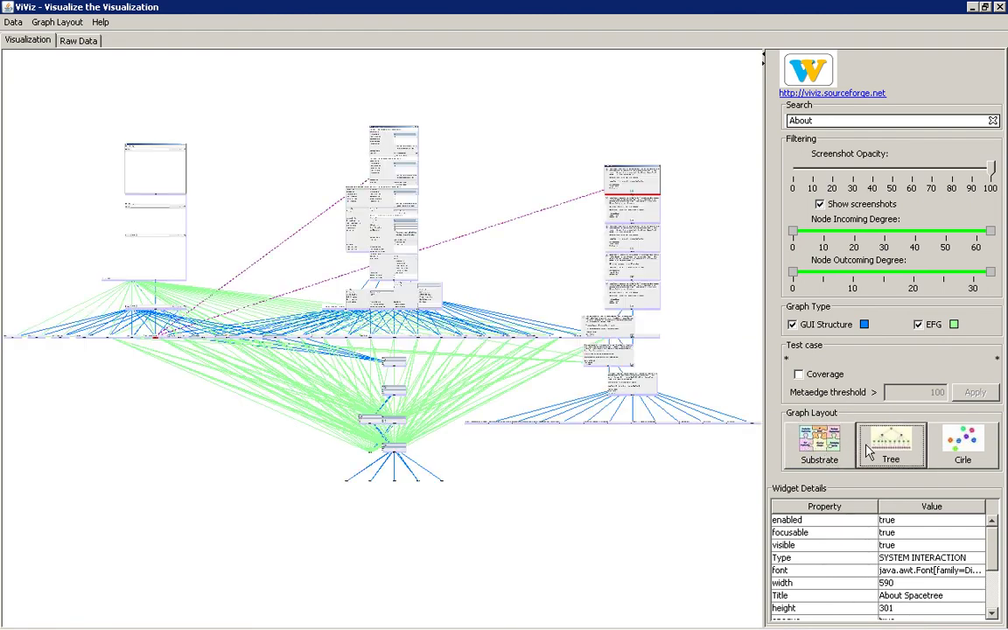
click(837, 210)
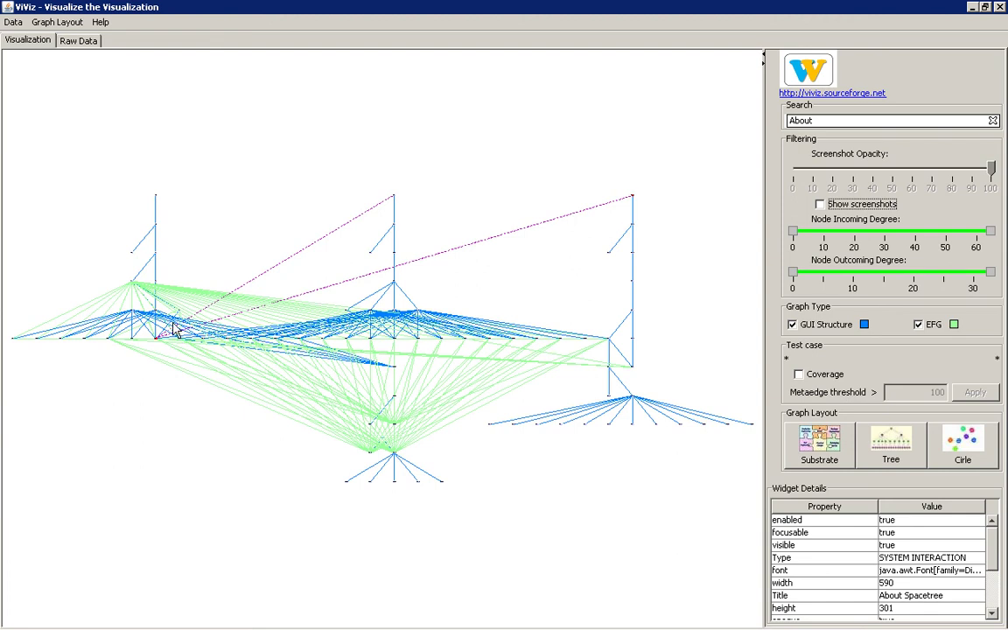
- Show the screenshots in the tree graph again, and turn the EFG edges off and back on to compare both graph types
click(819, 205)
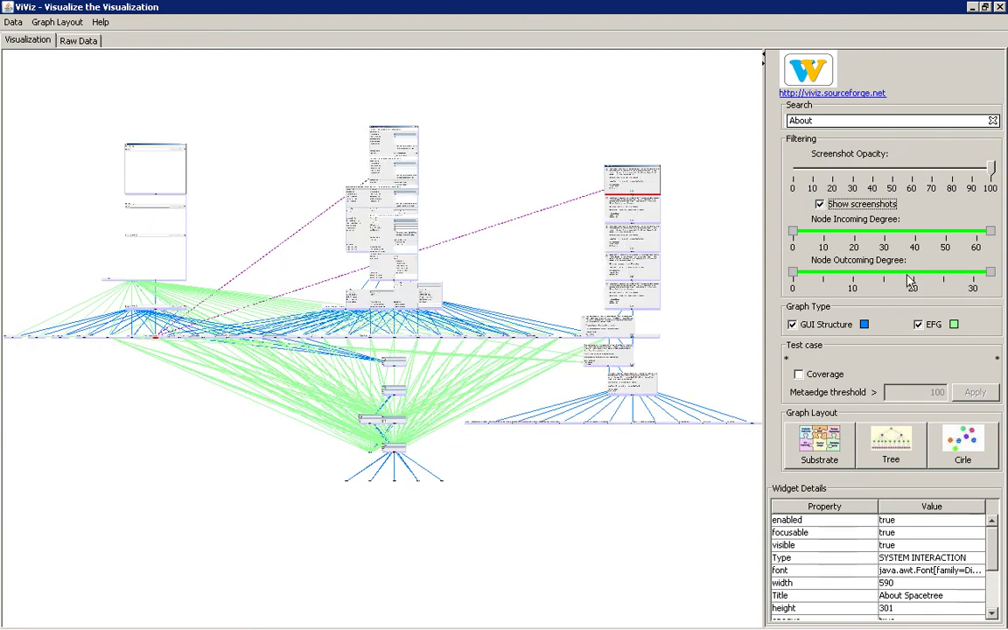
click(794, 326)
click(864, 327)
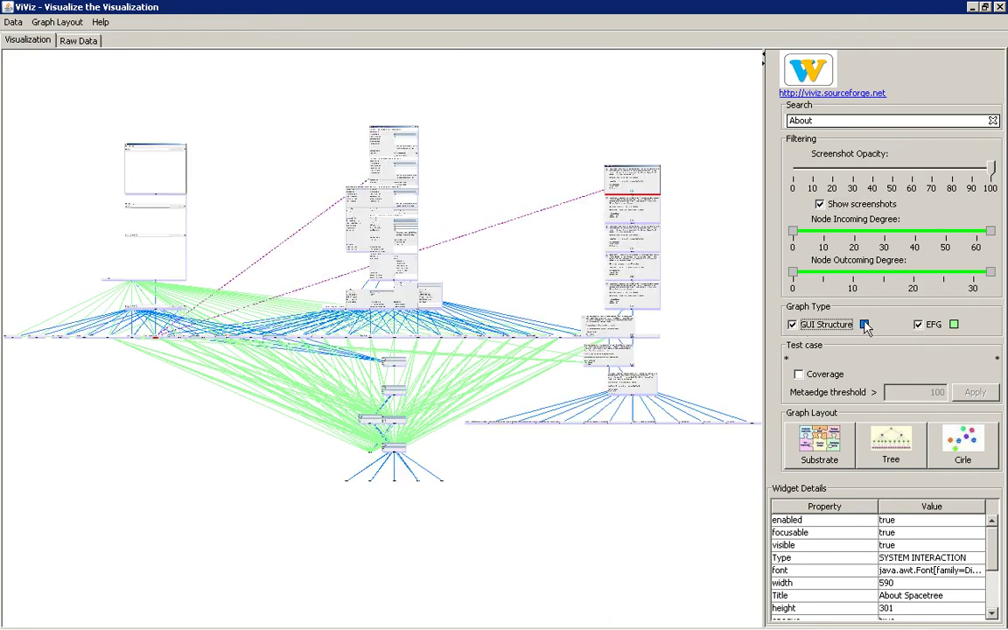
click(917, 325)
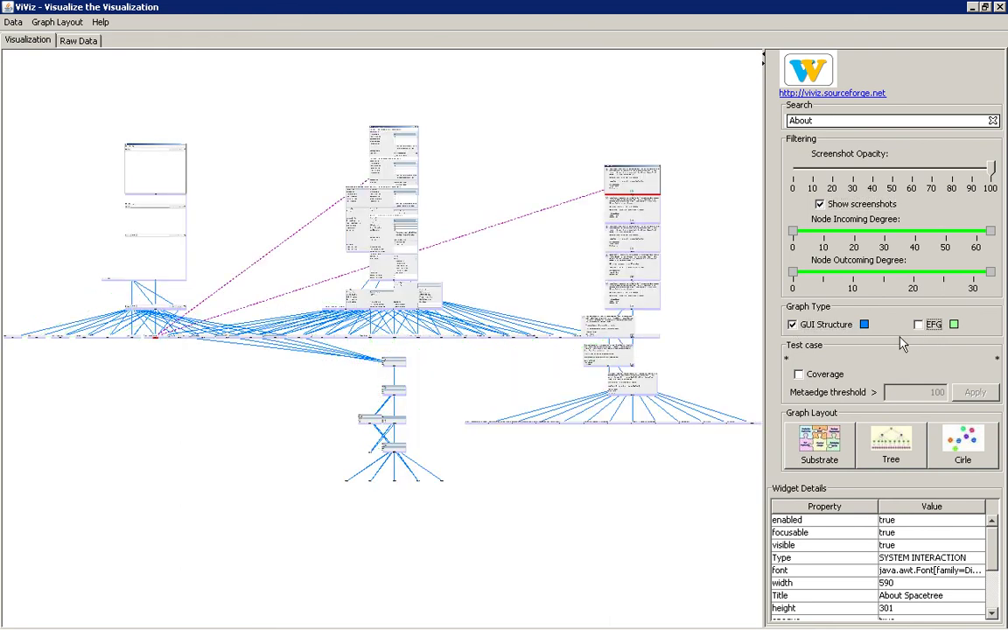
click(917, 325)
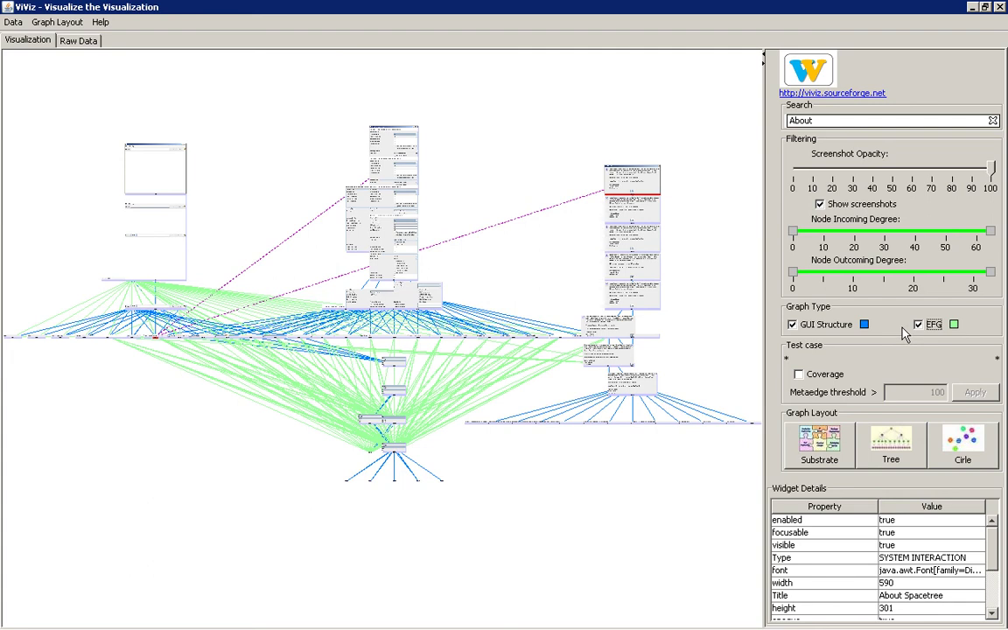
- Limit the node incoming degree filter to a maximum of about 45, and restore its full range
click(986, 236)
drag(986, 236, 924, 248)
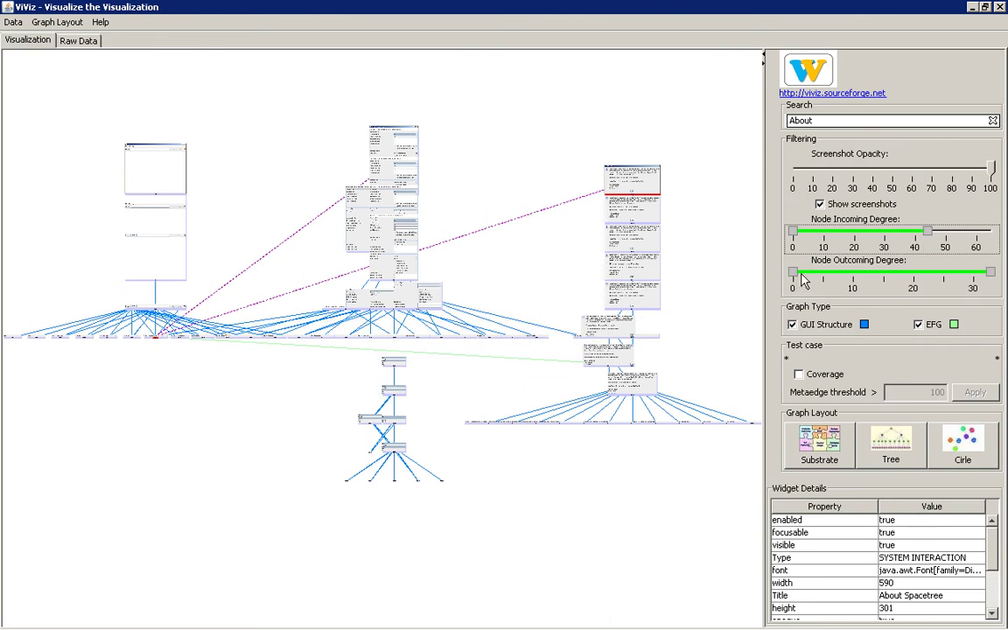
mouse_move(793, 275)
mouse_down()
mouse_move(808, 278)
mouse_move(793, 278)
mouse_up()
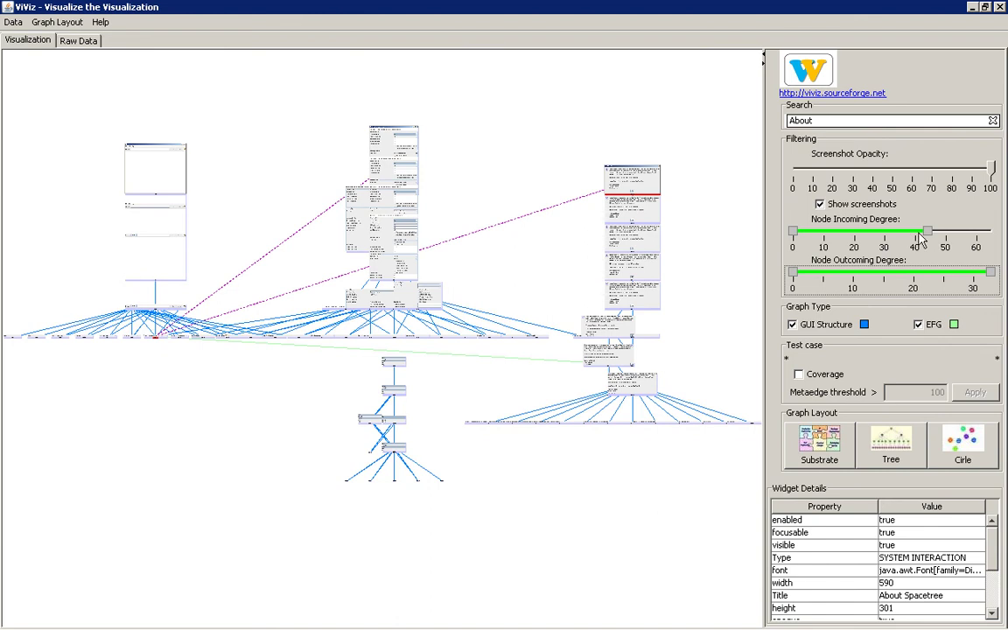
drag(927, 232, 993, 234)
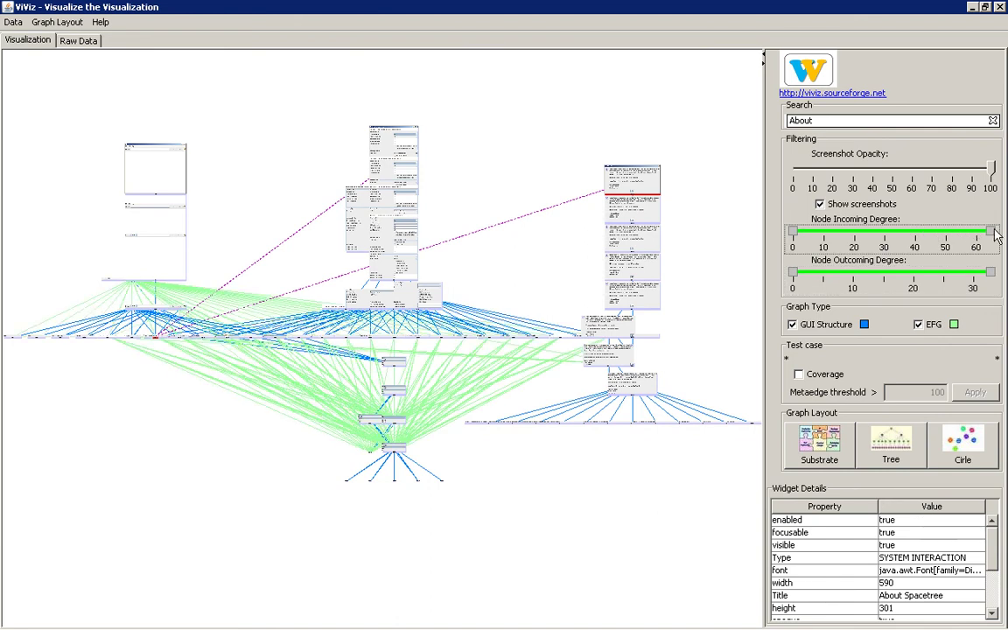
- Switch the graph to the Circle layout and reduce the screenshot opacity to 0
click(987, 456)
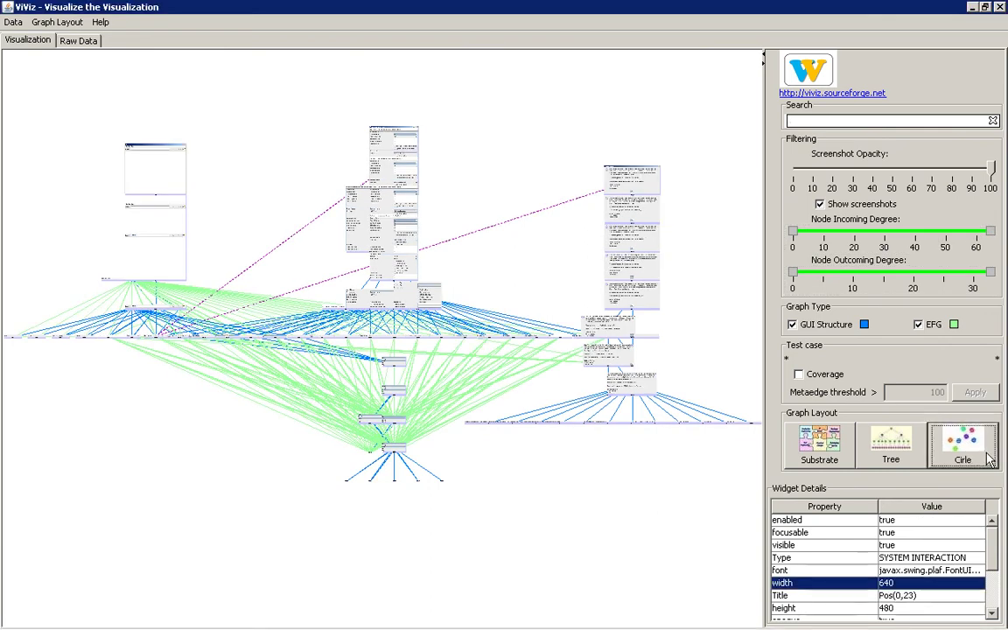
click(986, 174)
drag(986, 173, 792, 169)
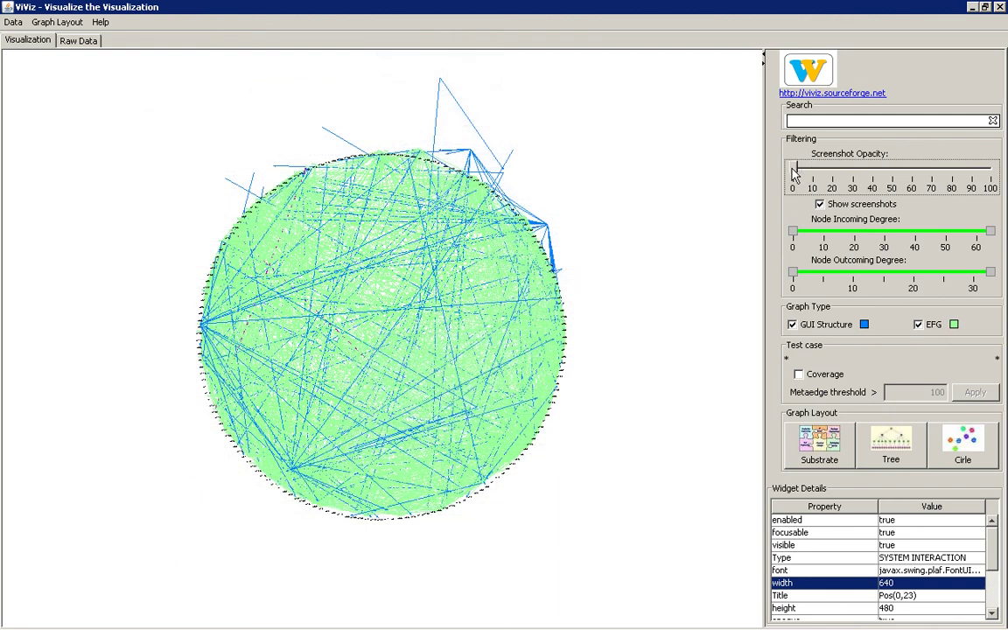
- Inspect the widget nodes along the rim of the circle, selecting individual nodes to show their widget details
mouse_move(600, 208)
scroll(601, 208, up, 6)
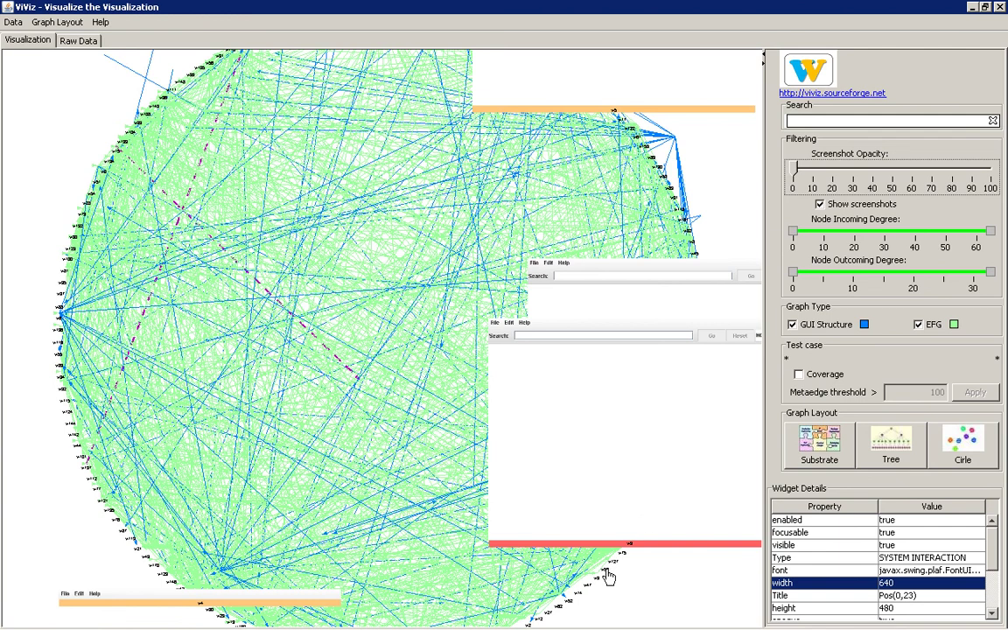
mouse_move(603, 576)
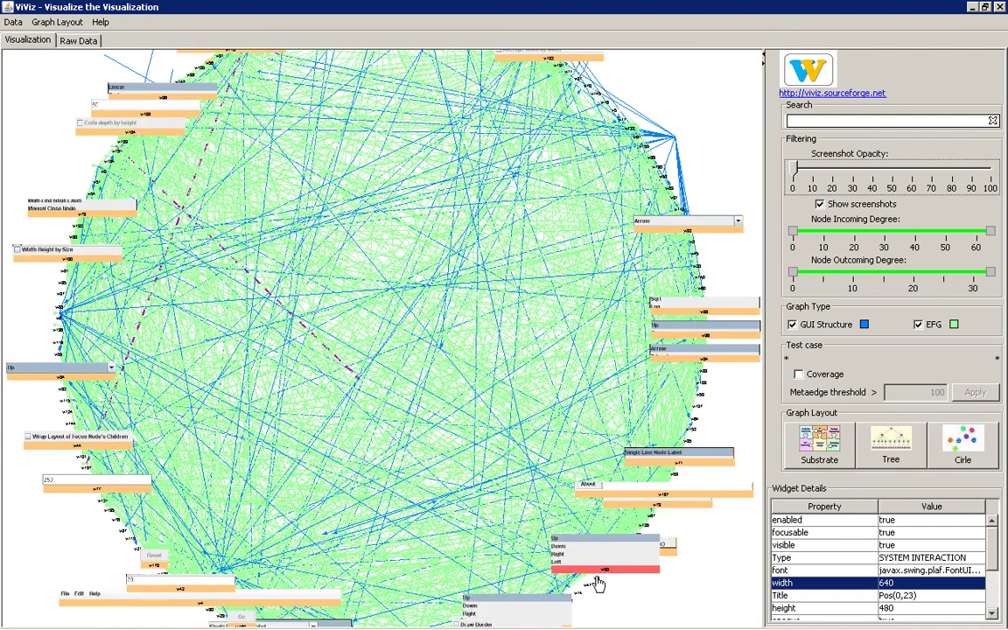
click(550, 613)
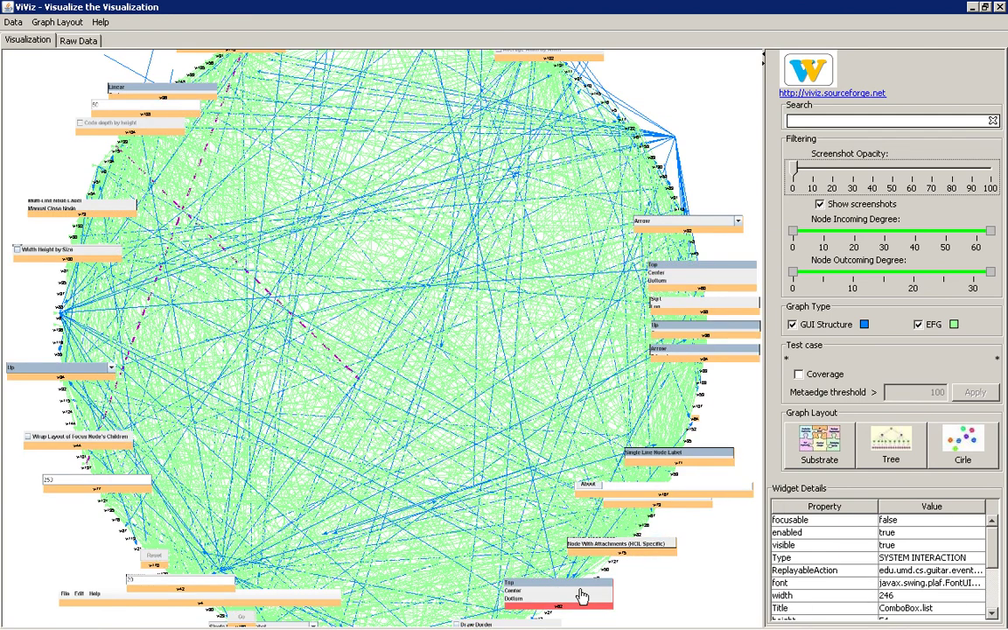
mouse_move(648, 523)
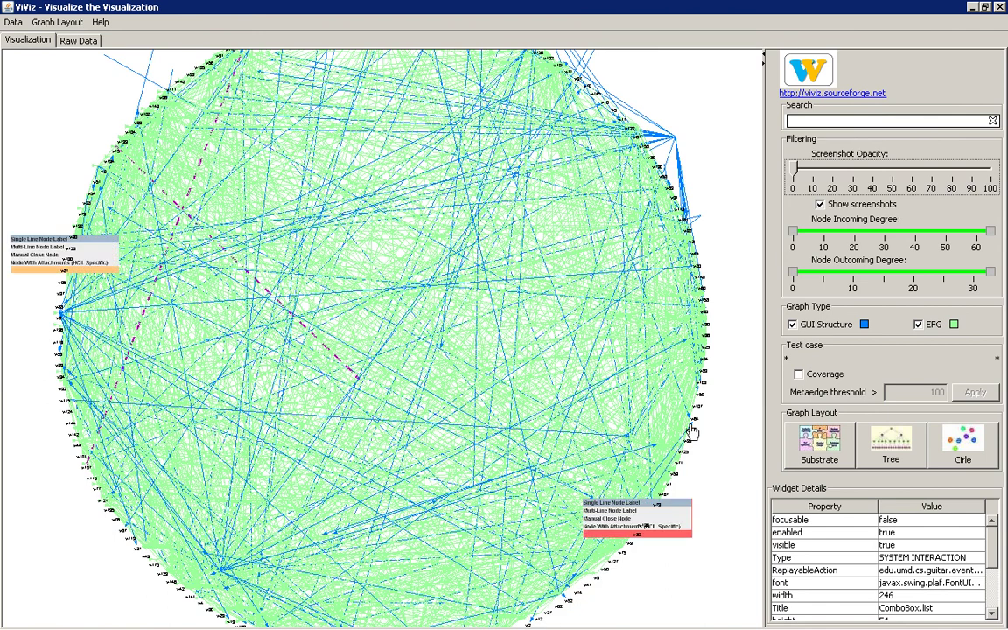
click(707, 389)
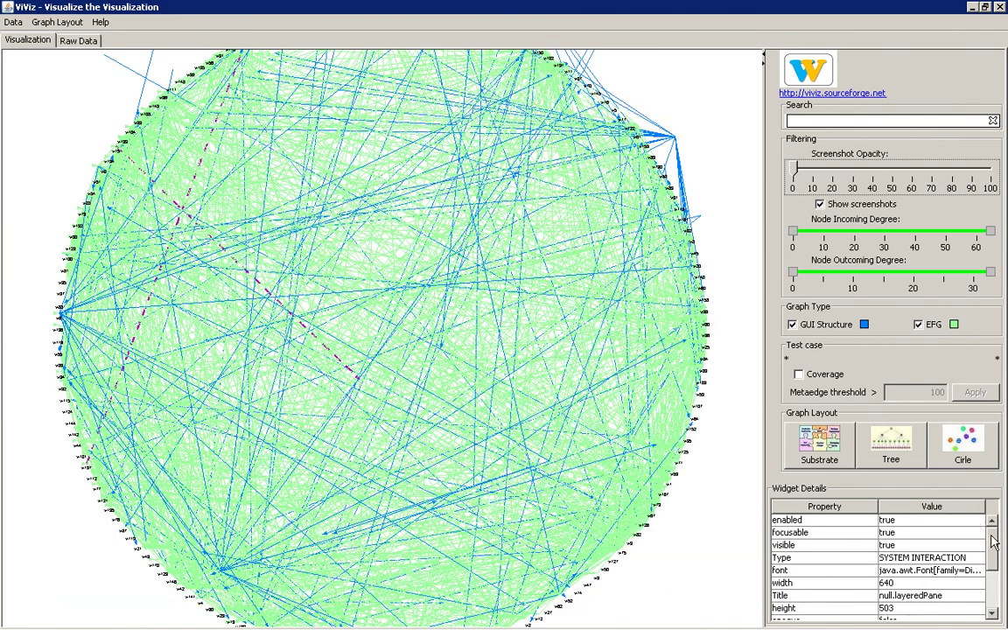
- Read through the selected widget's properties in the widget details, going down the list from its height
scroll(995, 600, down, 5)
scroll(986, 540, up, 5)
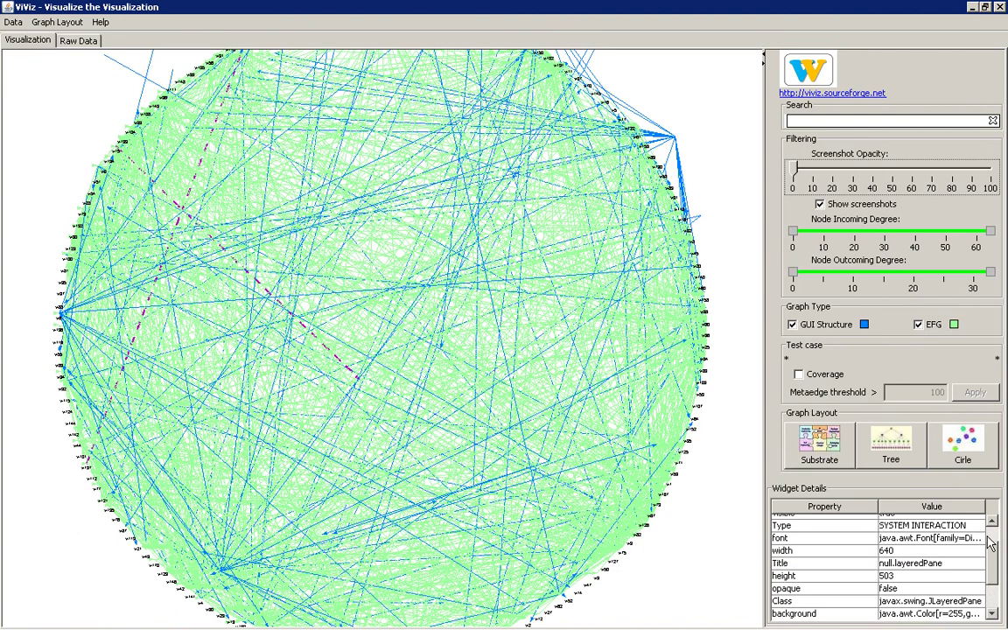
scroll(987, 540, down, 5)
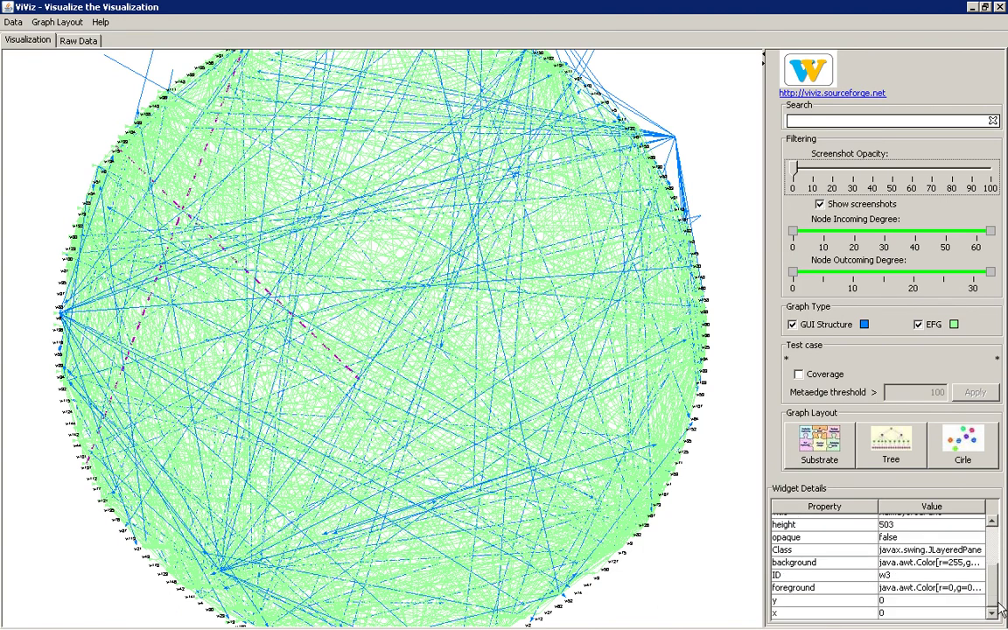
click(795, 526)
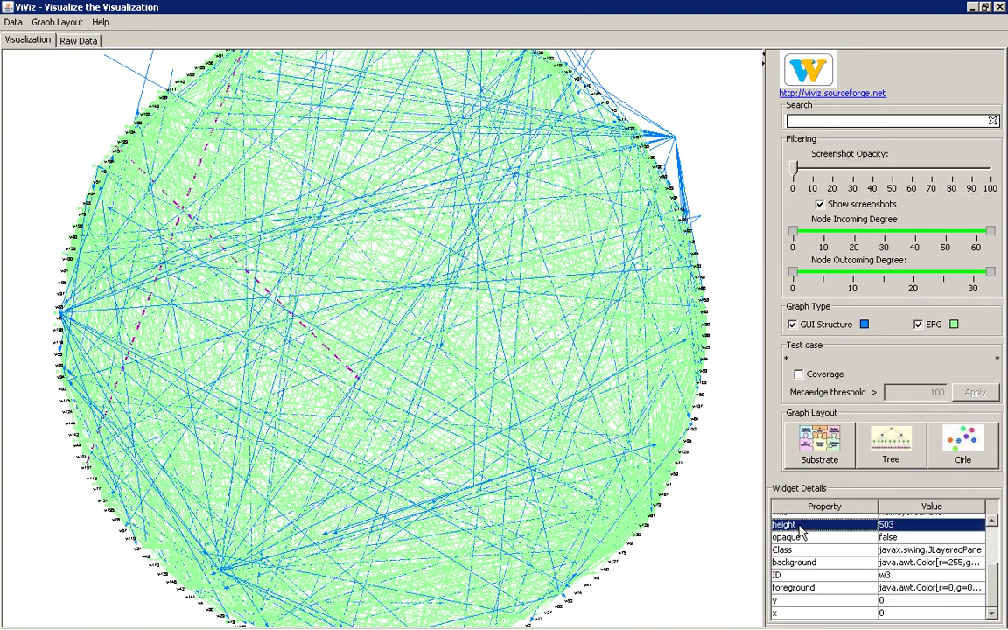
key(Down)
key(Down)
key(Down)
key(Down)
key(Down)
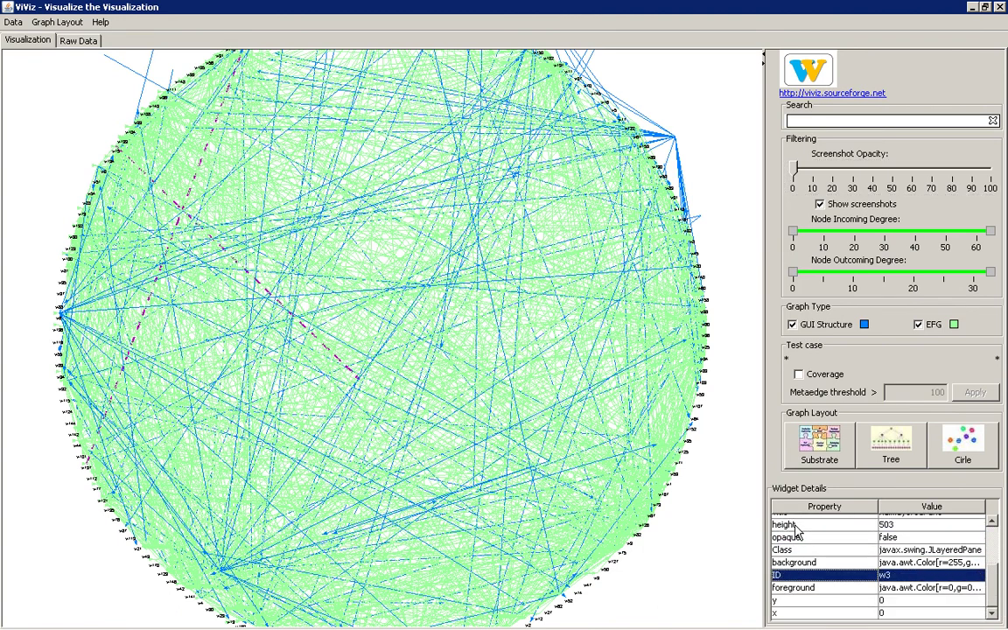
key(Down)
key(Down)
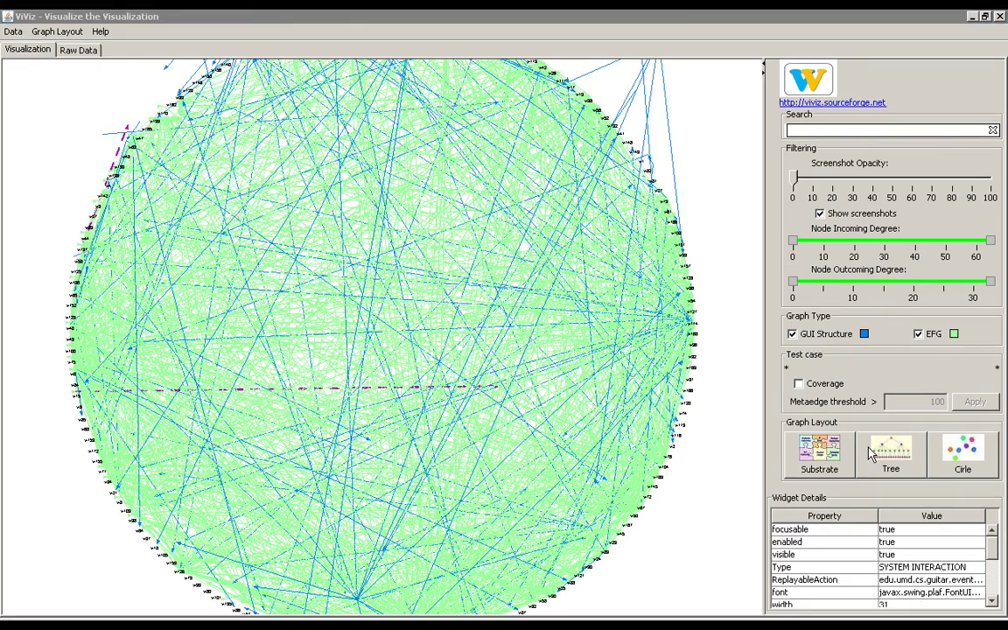
- Switch the graph back to the Tree layout and raise the screenshot opacity to about 80
click(870, 453)
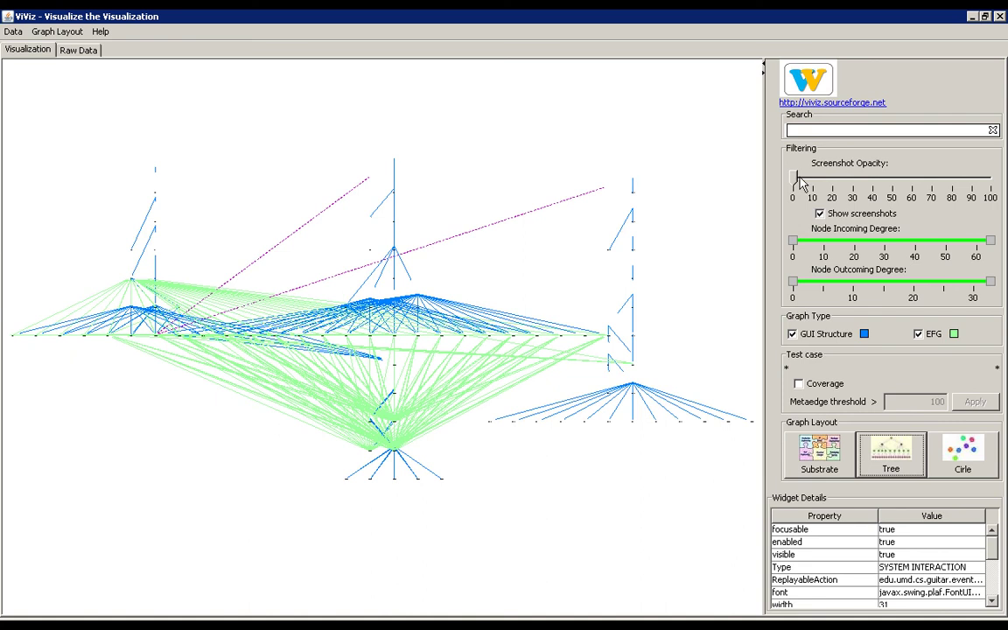
drag(796, 179, 956, 182)
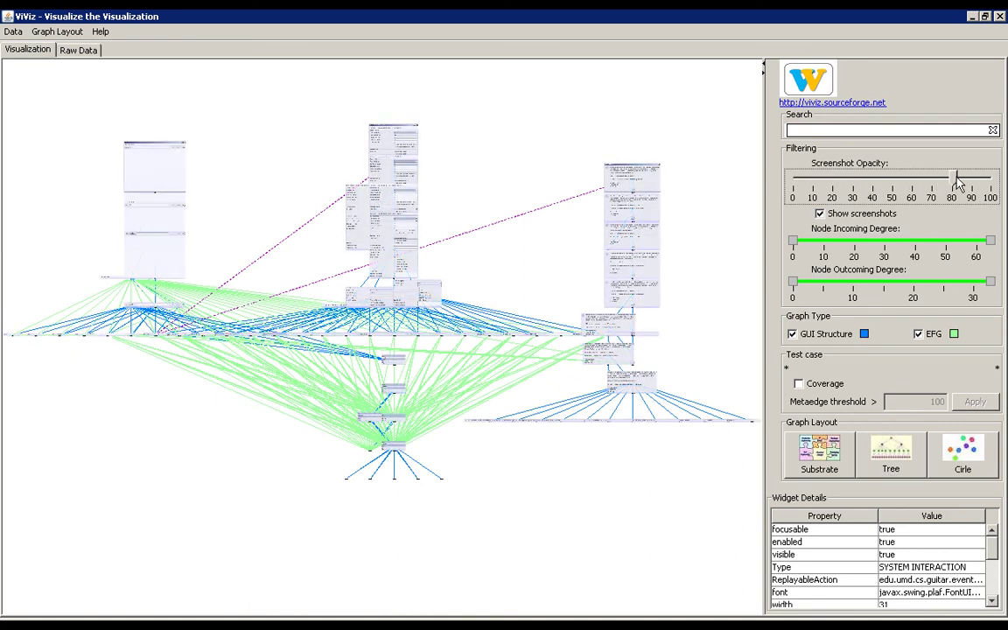
- Hide the GUI structure edges and display the test case coverage with a metaedge threshold of 100
click(793, 334)
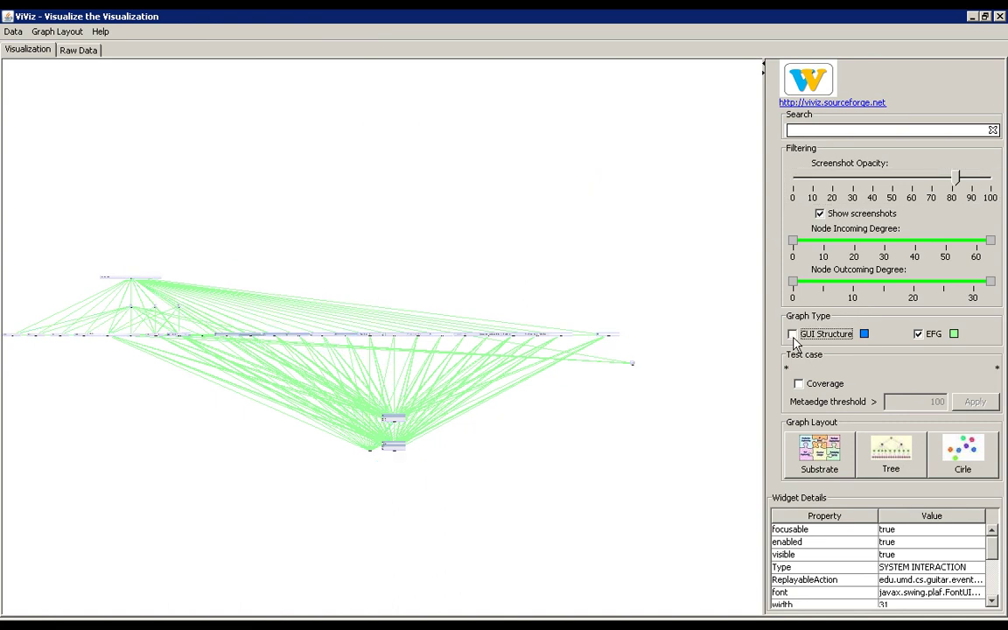
click(798, 384)
click(973, 403)
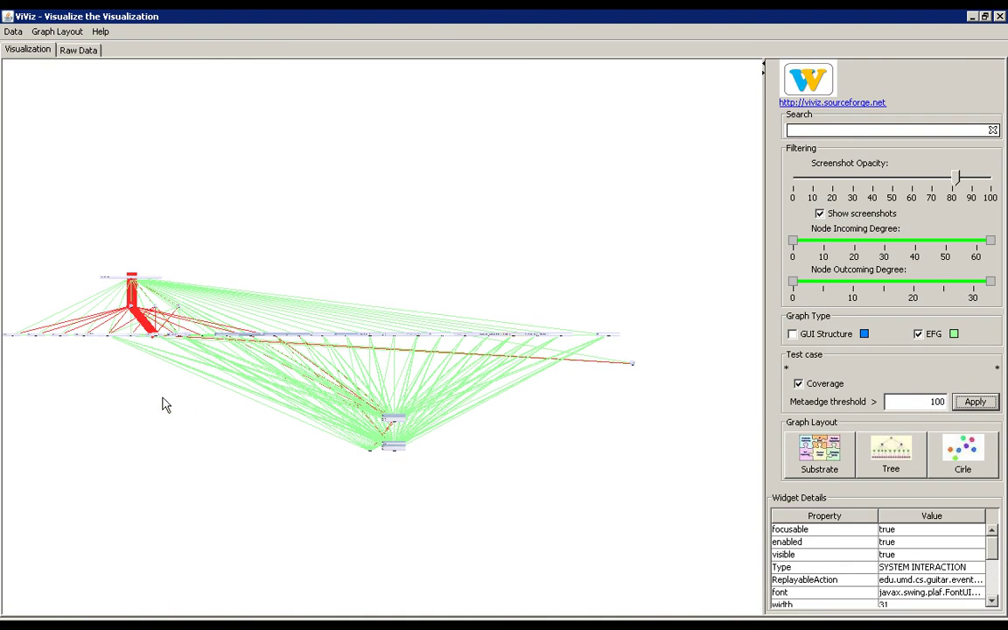
- Apply a metaedge threshold of 10 to the test case coverage and examine the covered edges around the File, Edit and Help nodes
drag(142, 402, 274, 424)
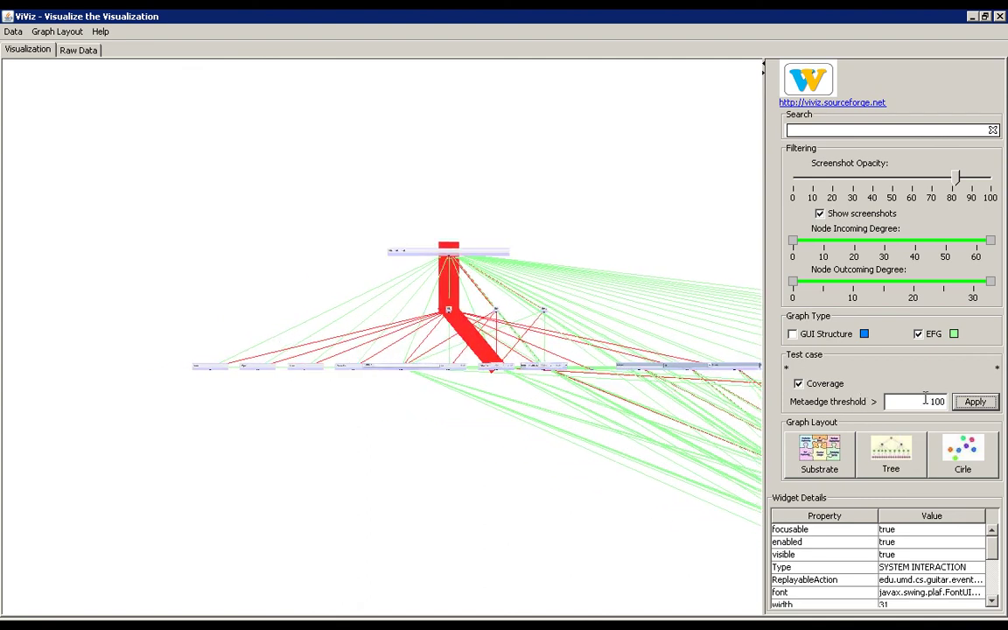
drag(925, 399, 948, 398)
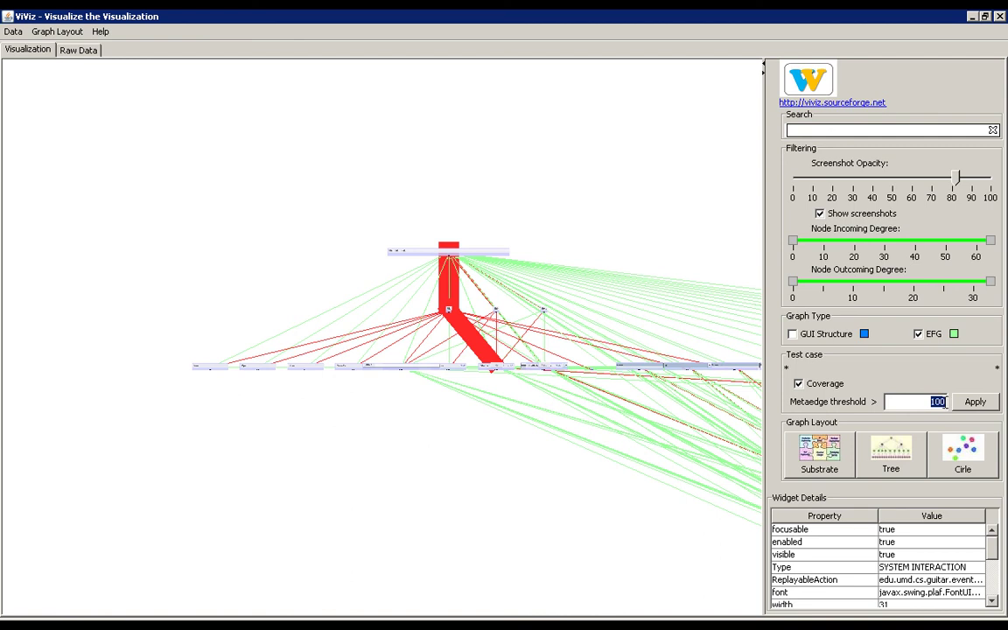
text(10)
click(966, 405)
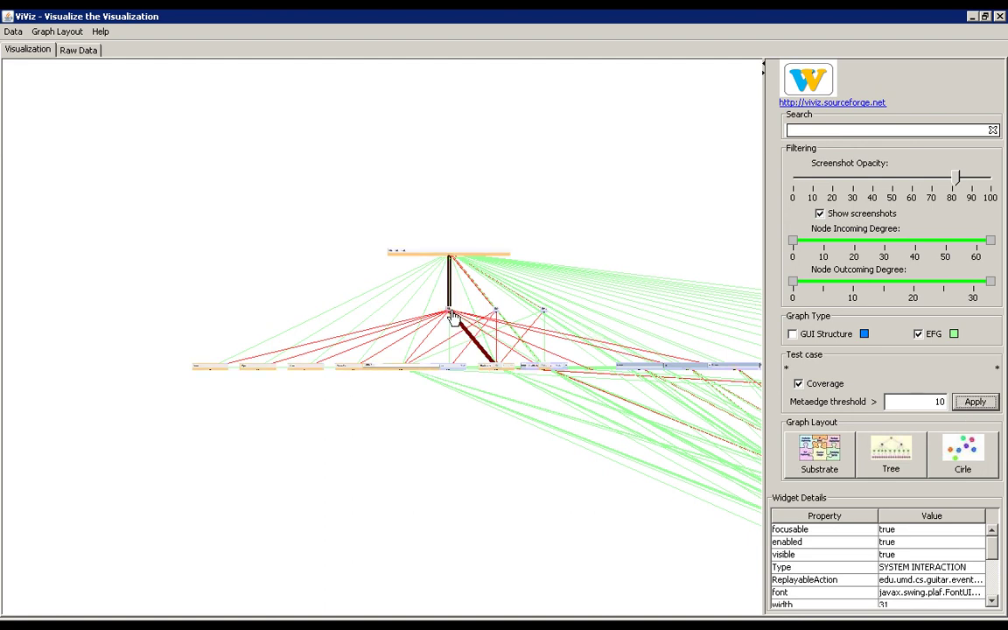
scroll(459, 315, up, 3)
scroll(453, 317, up, 4)
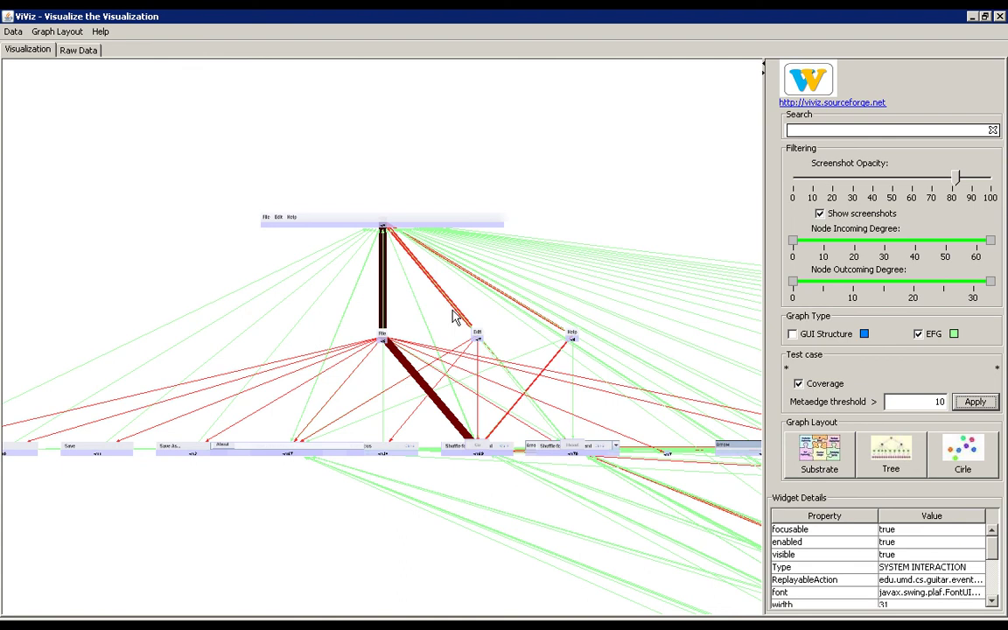